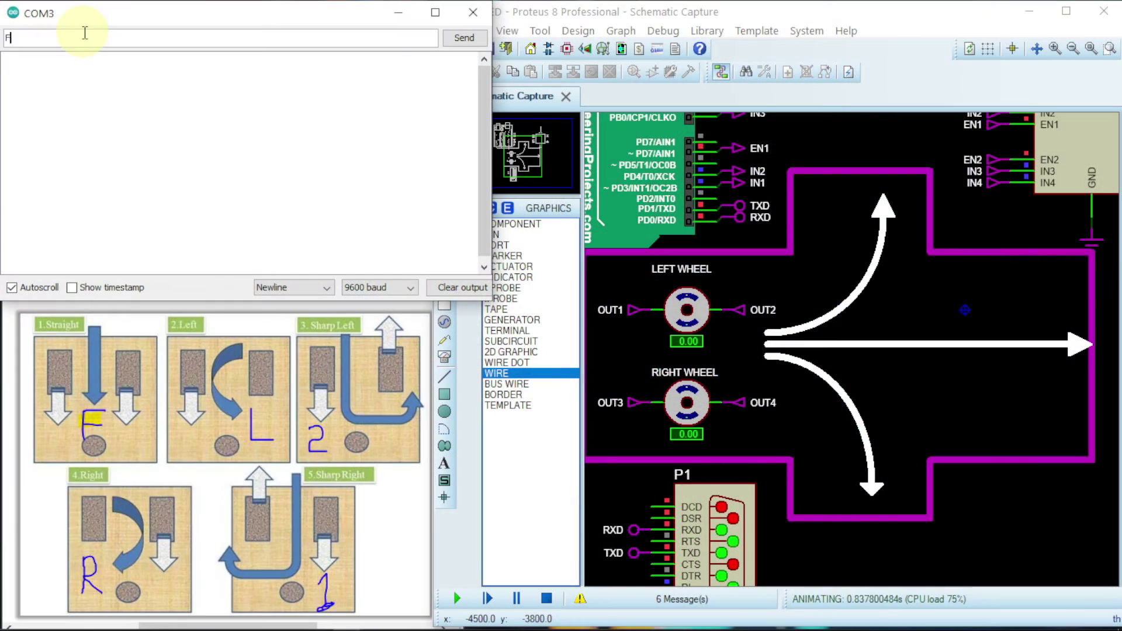
Send F, L and 2 from the COM3 serial monitor for forward, left and sharp left.
key(Return)
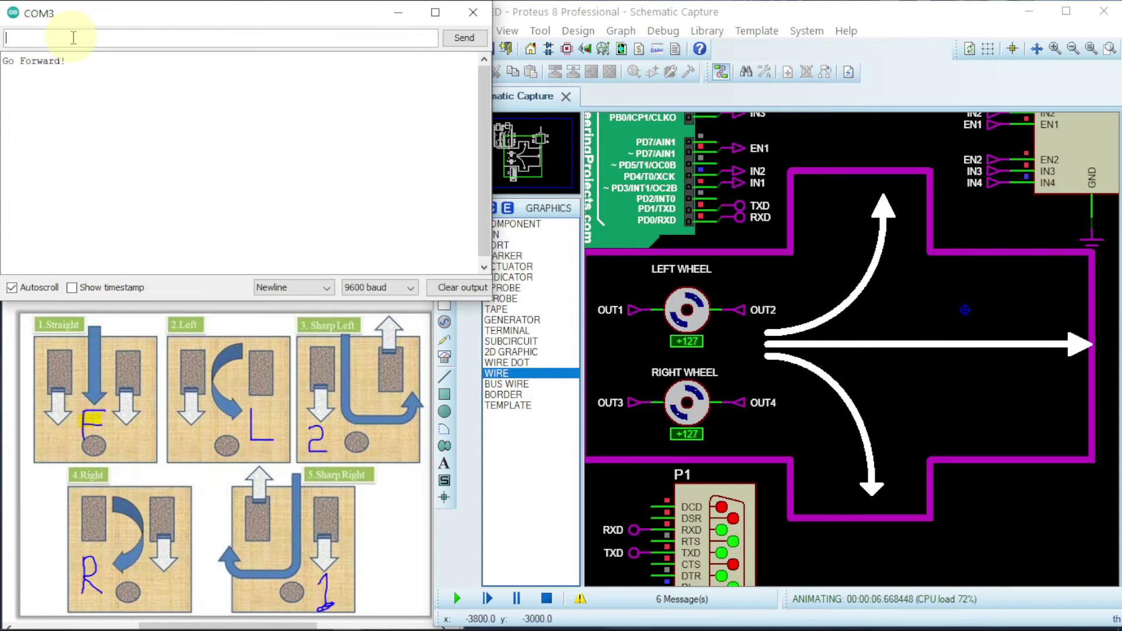
text(L)
key(Return)
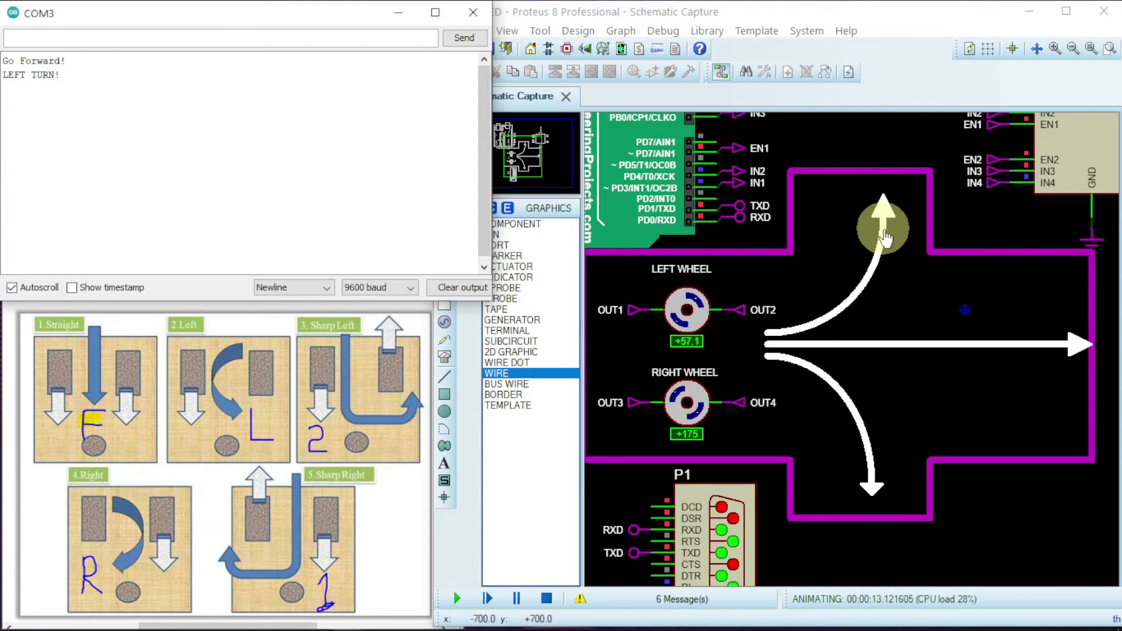
click(45, 36)
text(2)
key(Return)
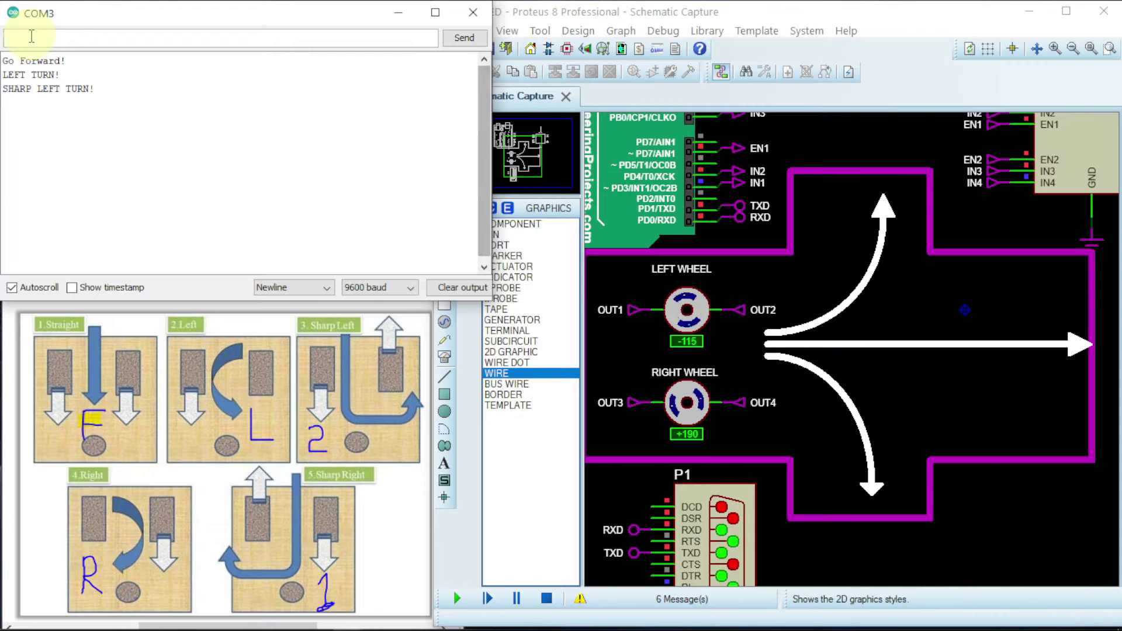
Send R and 5 for a right turn and a sharp right.
click(32, 36)
text(R)
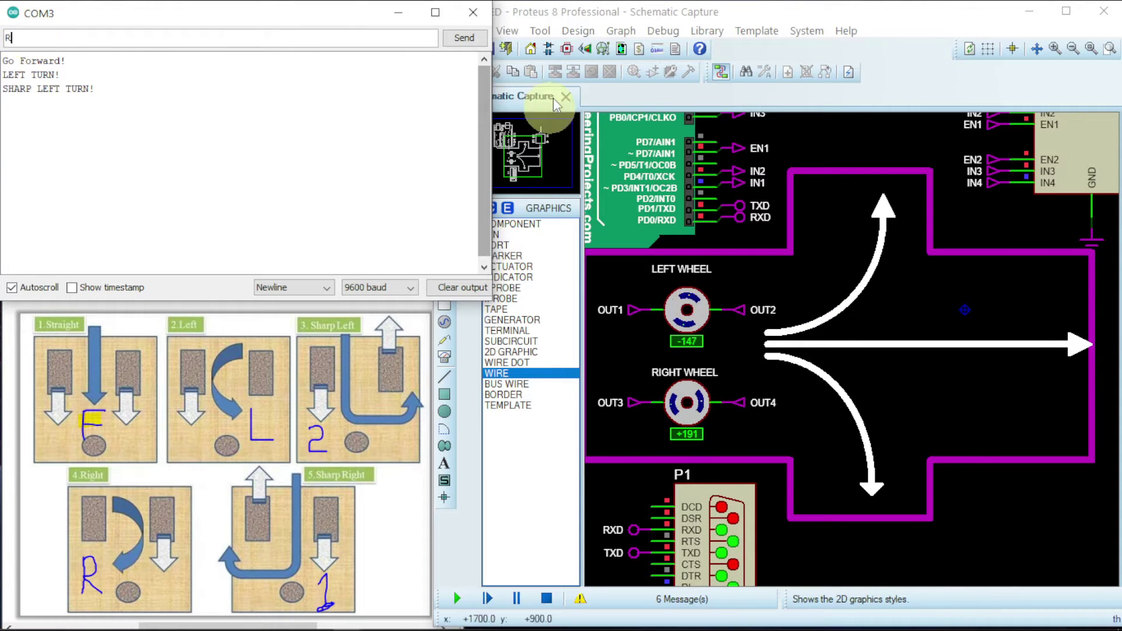
click(468, 38)
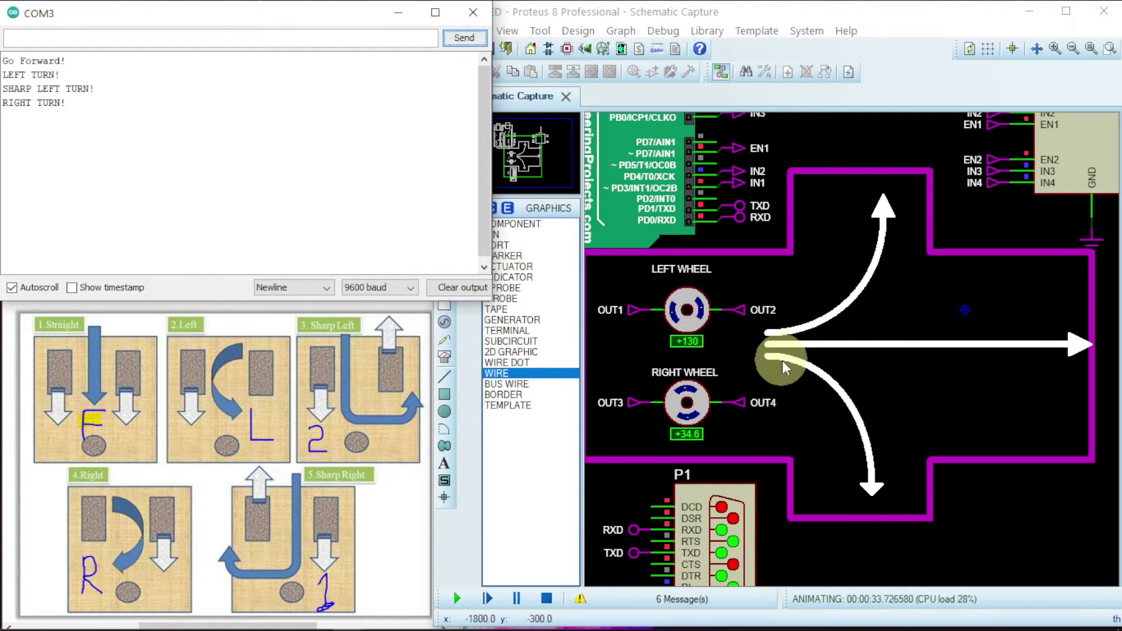
click(310, 234)
text(5)
click(464, 37)
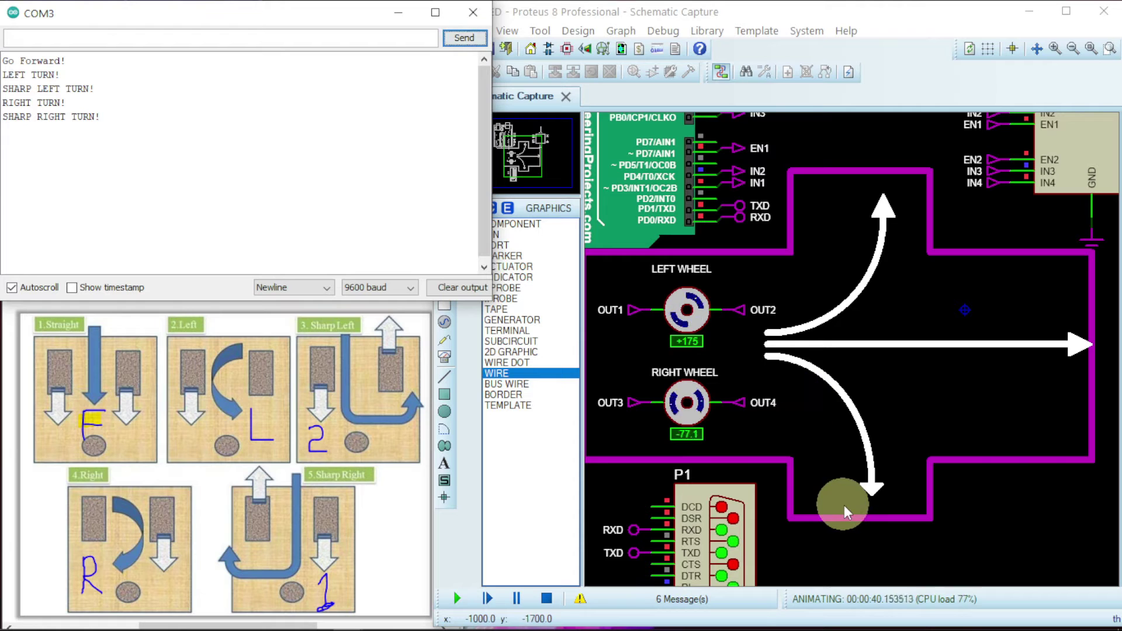
Send S to stop the motors, then B to reverse them.
click(40, 37)
text(S)
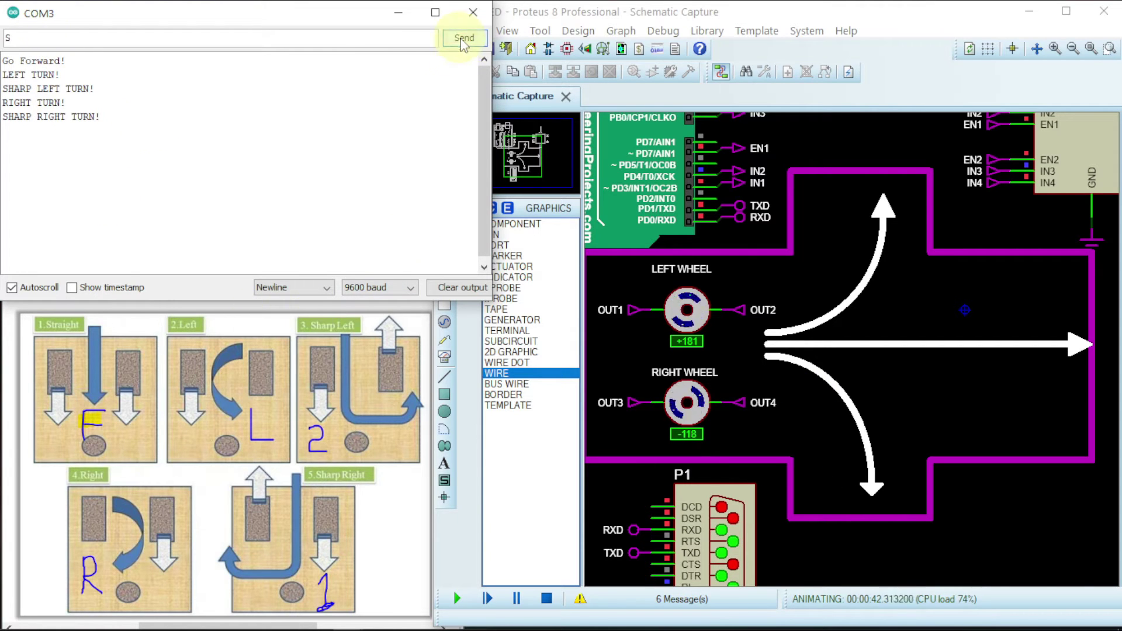
click(463, 40)
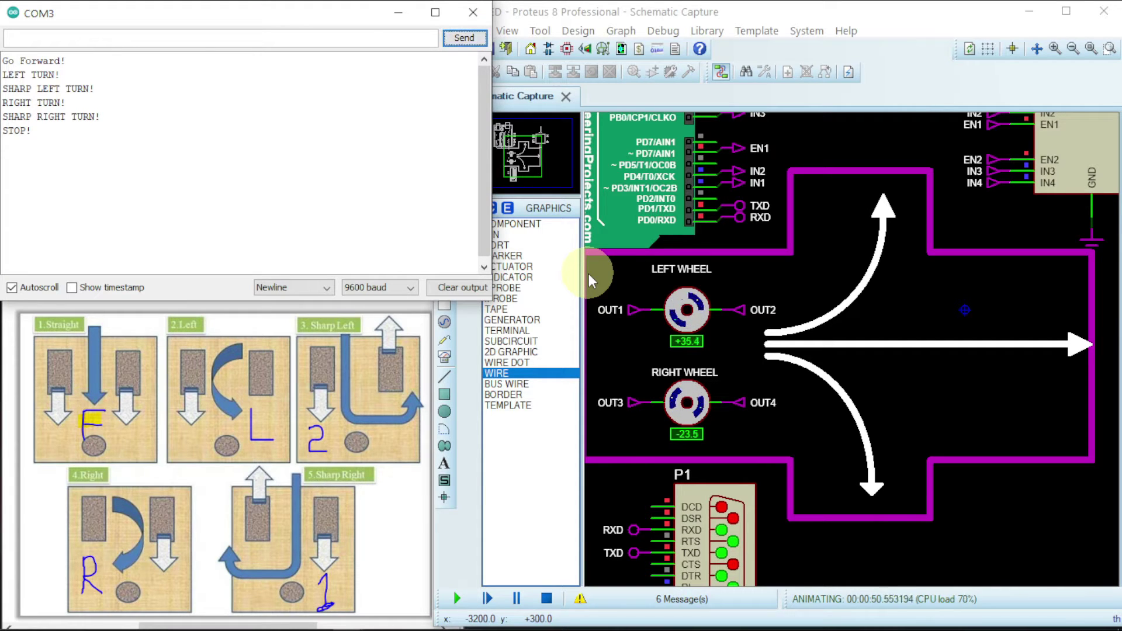
click(91, 45)
text(B)
key(Return)
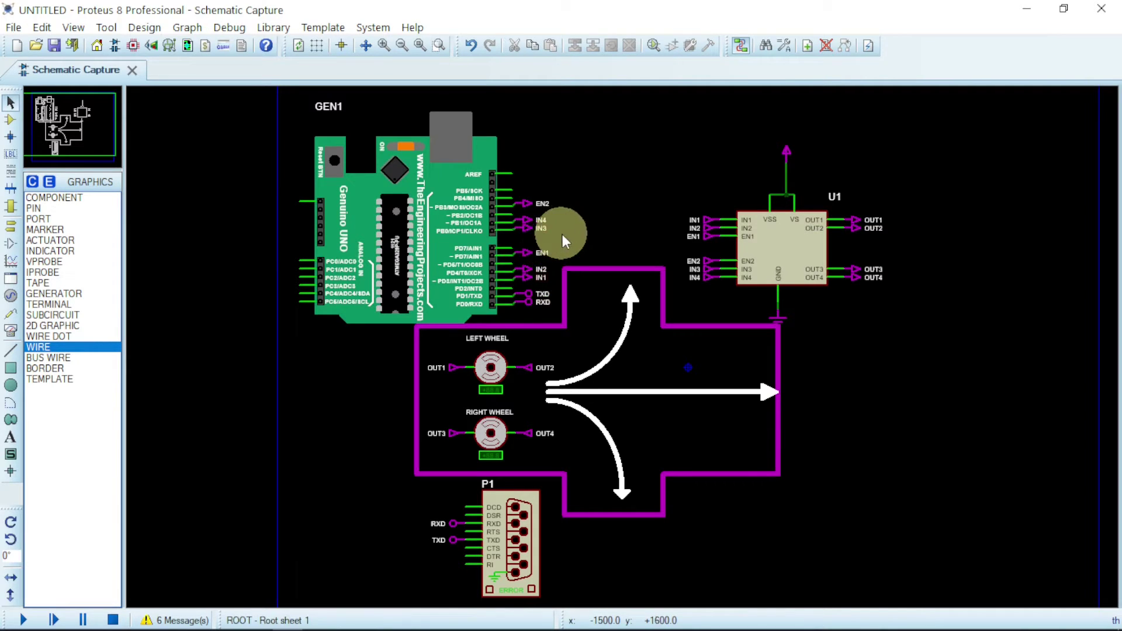
Switch to Terminals Mode so the TERMINALS list appears.
click(10, 228)
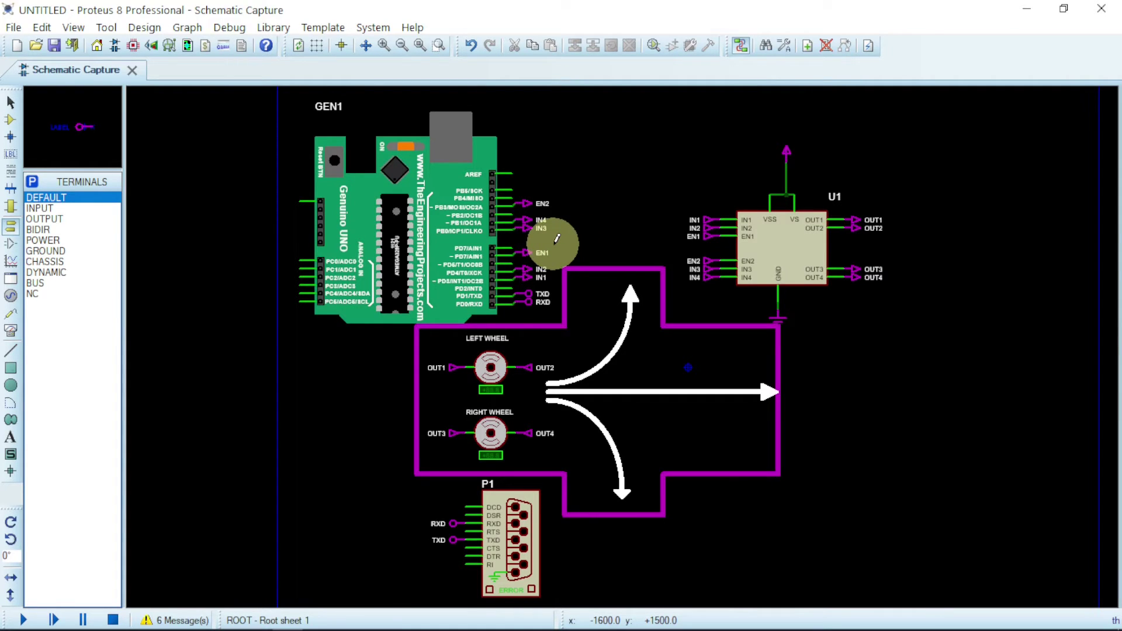
Zoom around the TXD terminal and U1 driver labels to check the connections.
key(F6)
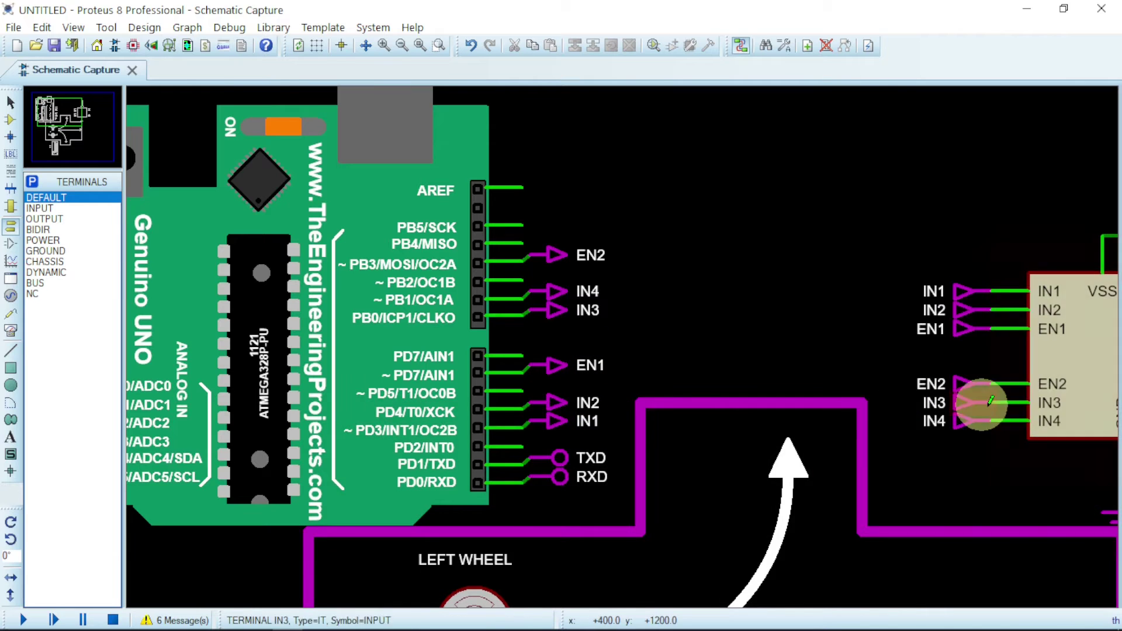
key(F7)
key(F6)
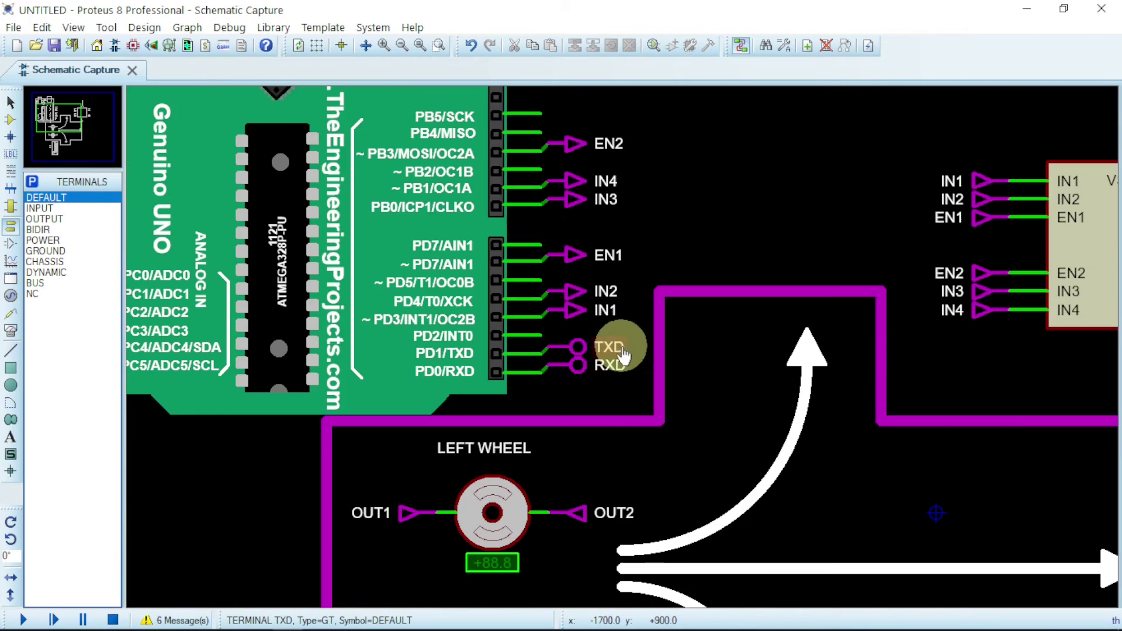
scroll(625, 350, down, 5)
key(F8)
key(F6)
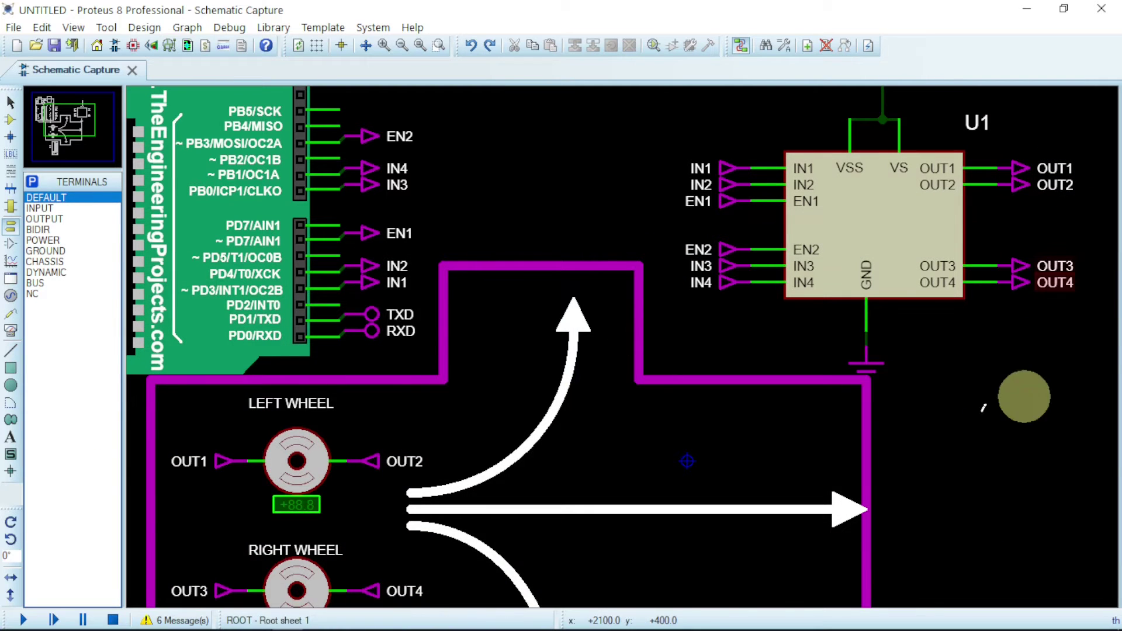
scroll(903, 510, down, 3)
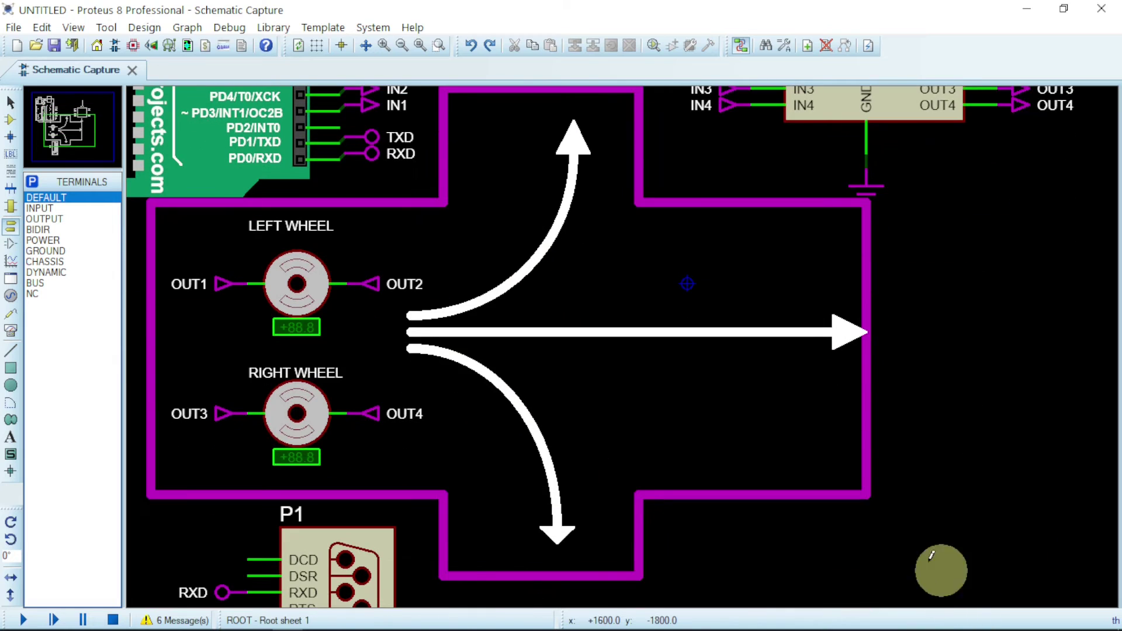
Select and deselect the track arrow graphic, then return to the Arduino IDE motor sketch.
click(412, 332)
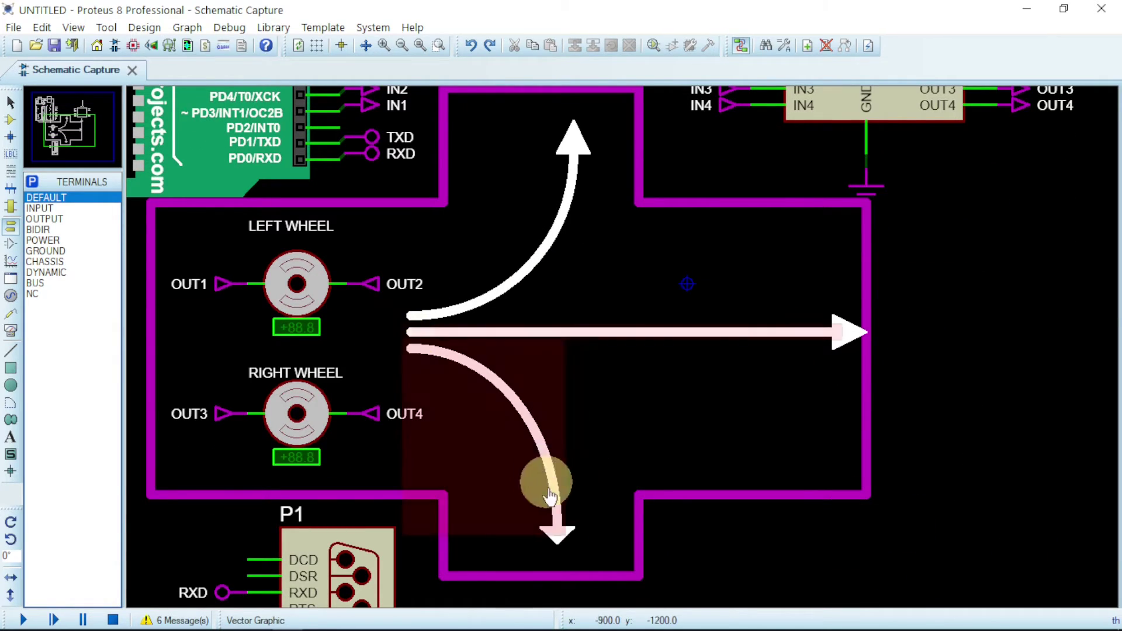
click(561, 548)
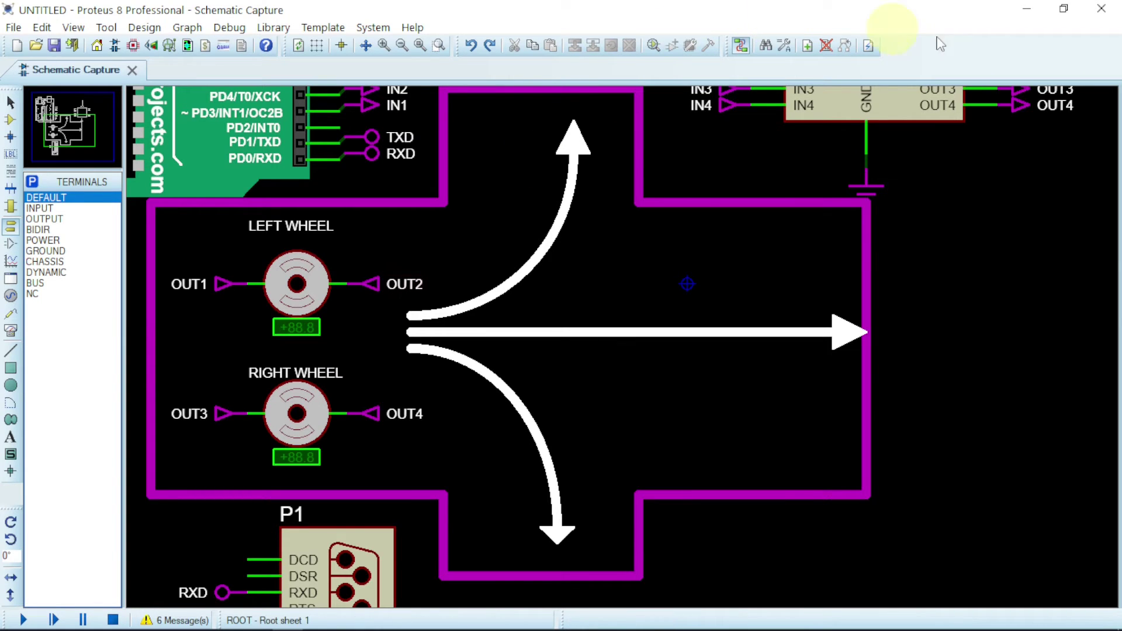
key(alt+Tab)
mouse_move(1113, 120)
mouse_down()
mouse_move(1113, 147)
mouse_move(1114, 121)
mouse_up()
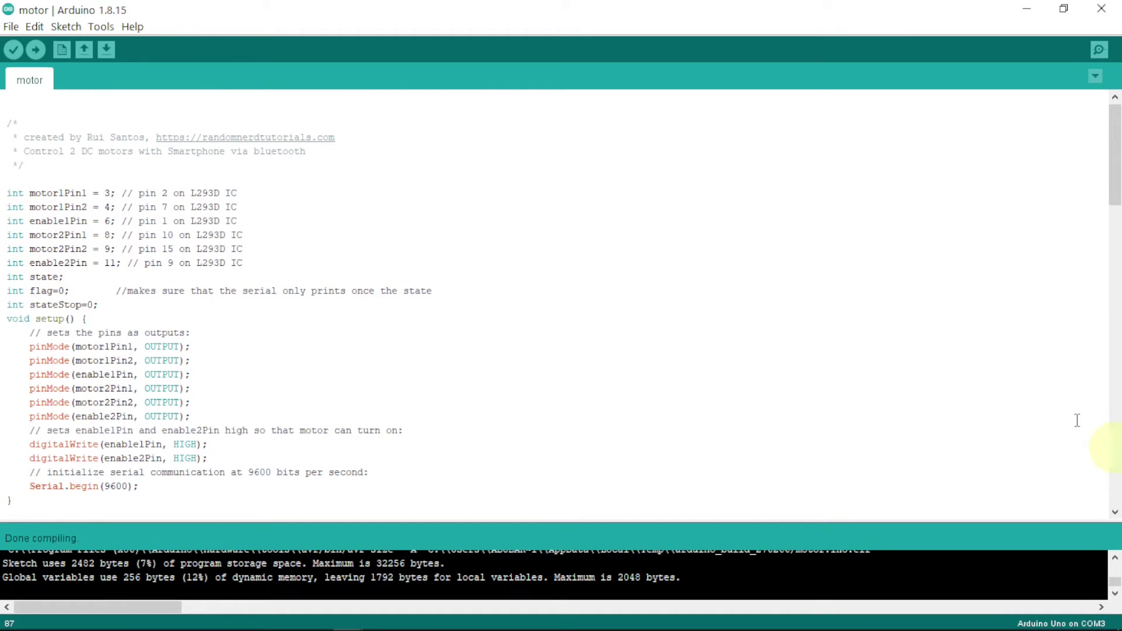
drag(1115, 177, 1113, 244)
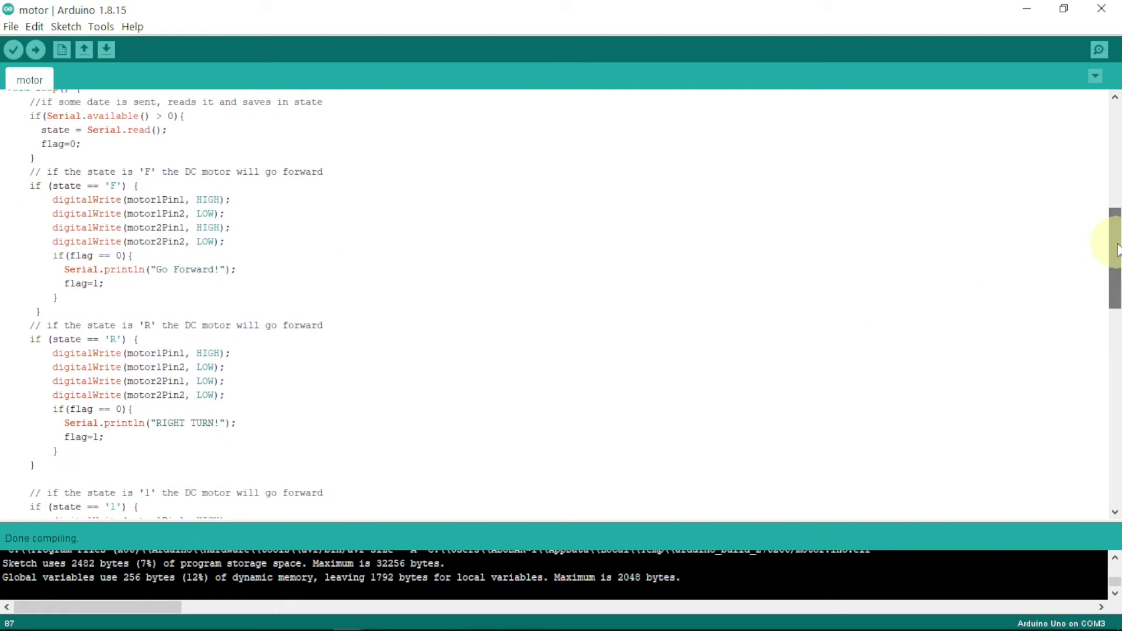
click(153, 170)
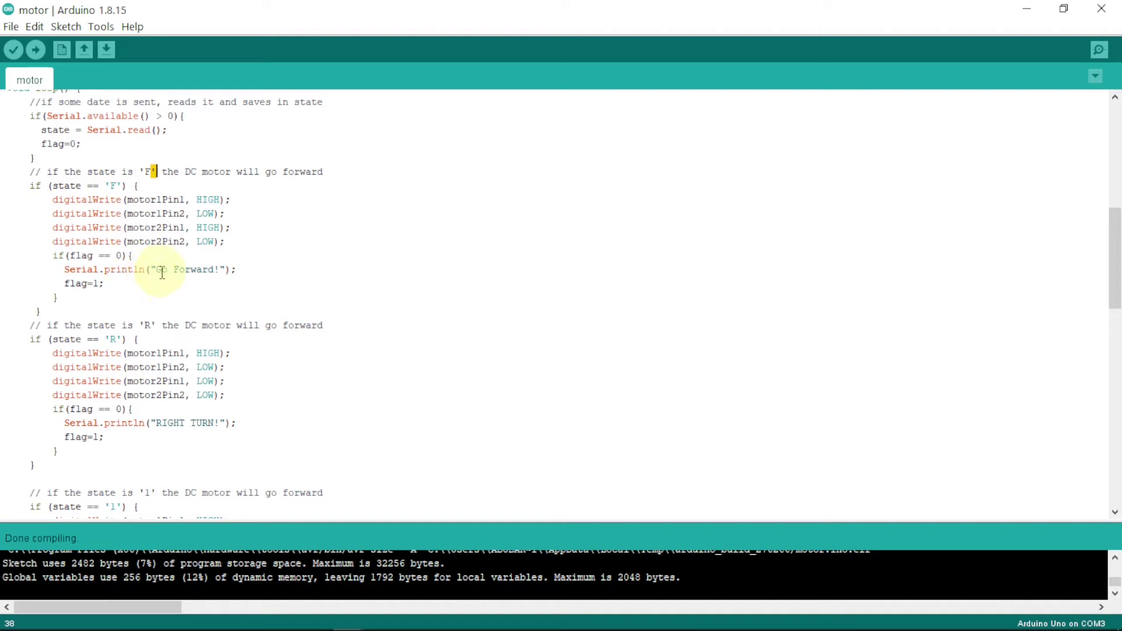
drag(161, 273, 203, 270)
scroll(1116, 287, down, 2)
scroll(1113, 286, down, 2)
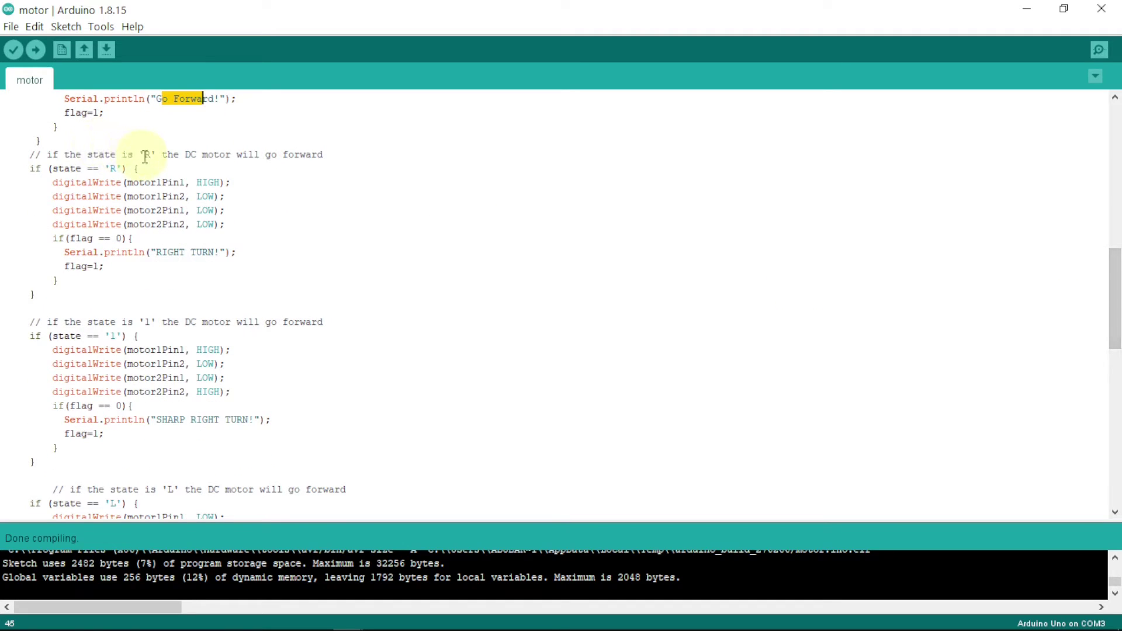
drag(168, 252, 208, 254)
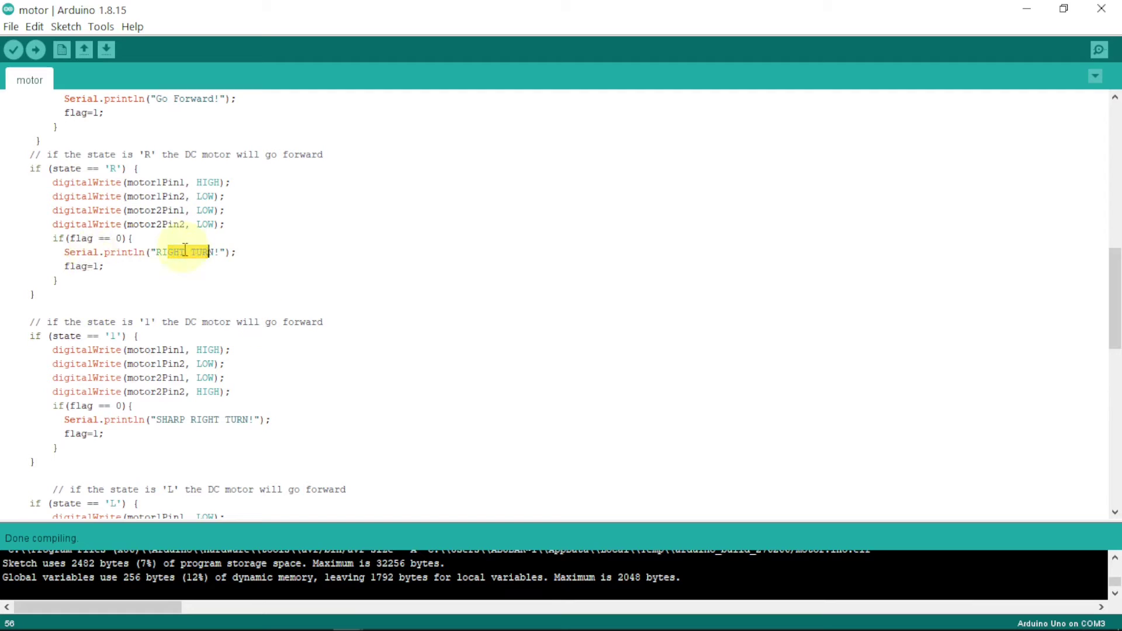
click(145, 320)
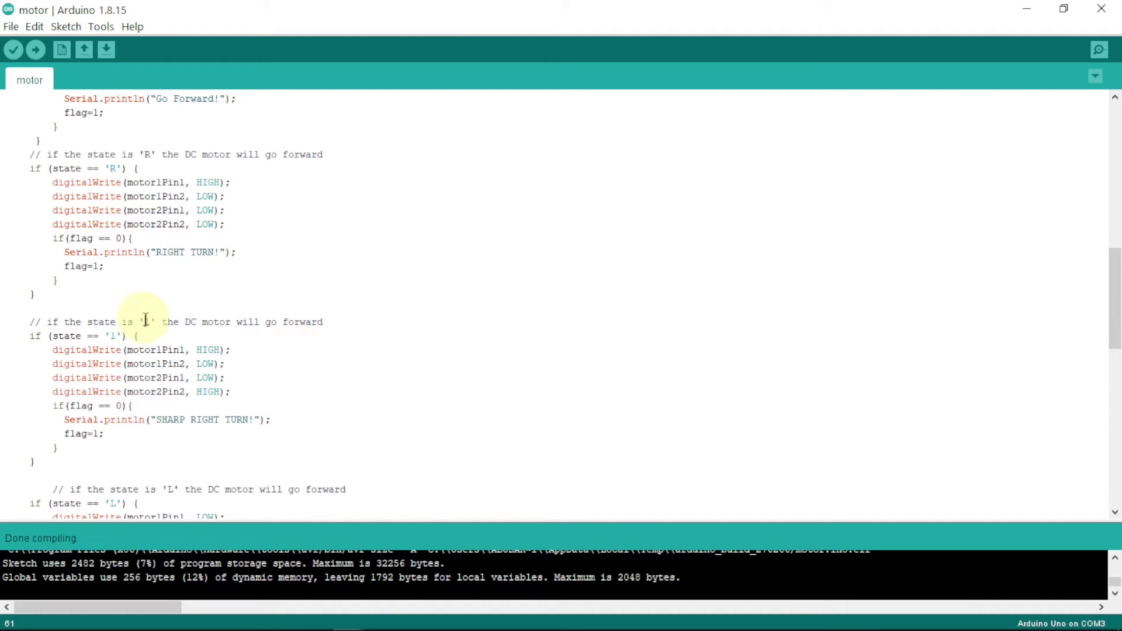
drag(156, 420, 226, 420)
drag(1114, 296, 1115, 363)
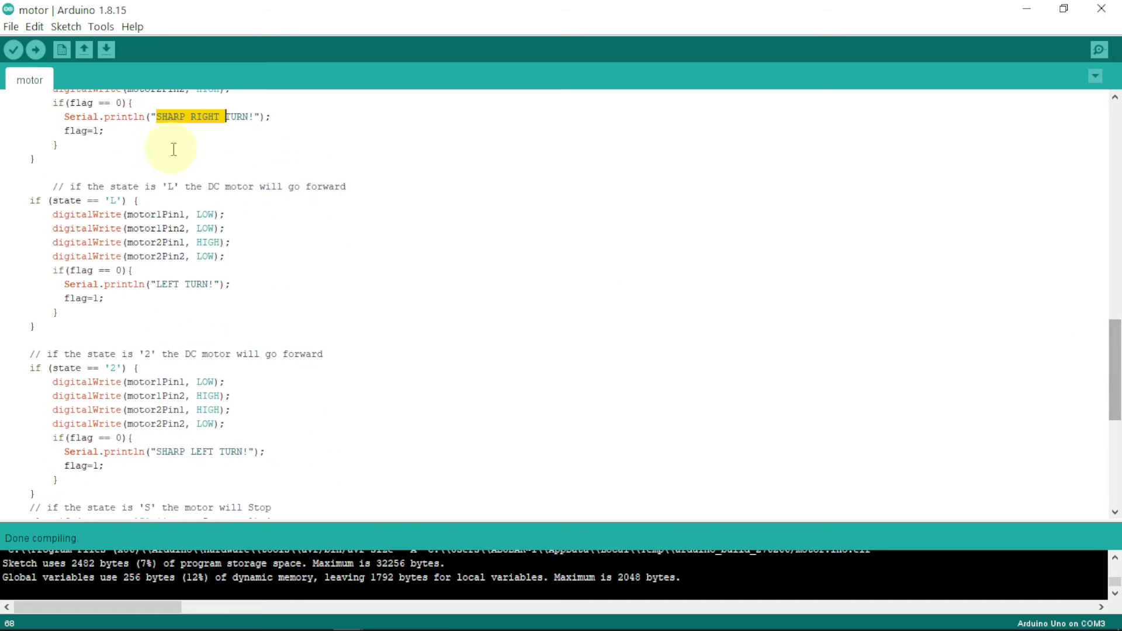
click(168, 187)
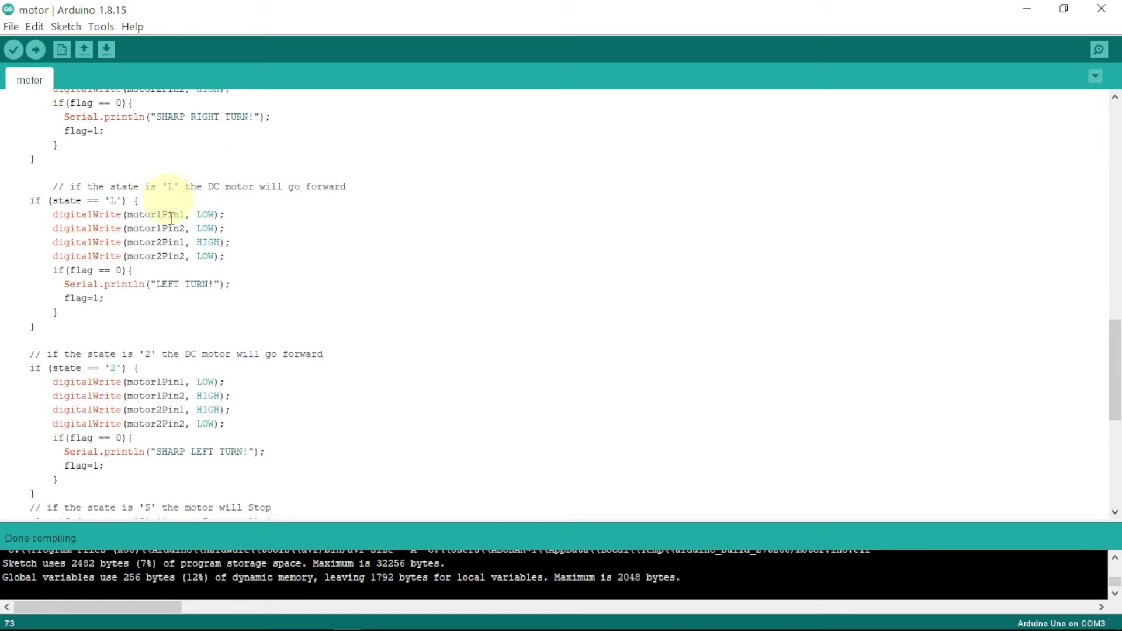
drag(156, 284, 186, 284)
drag(139, 354, 151, 355)
drag(162, 452, 242, 451)
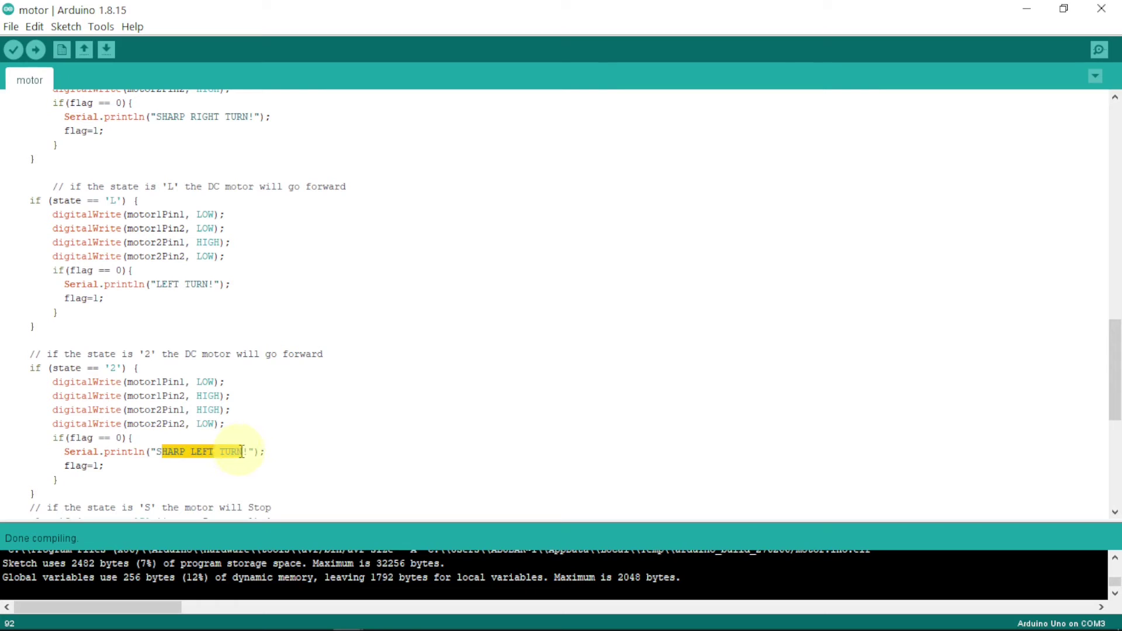
click(354, 357)
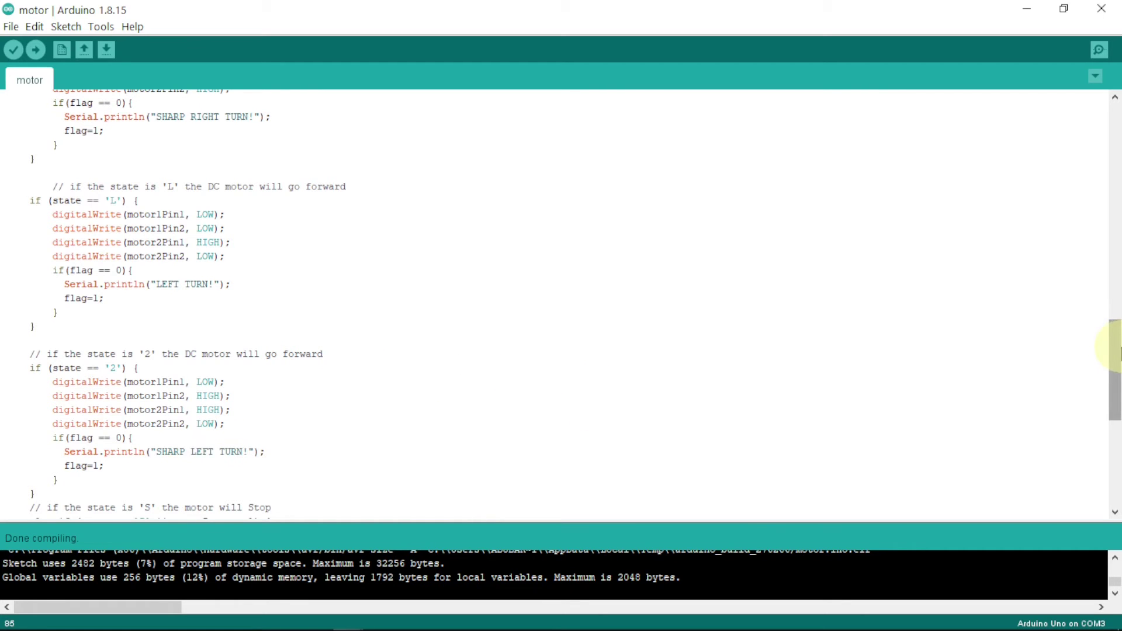
drag(1119, 348, 1118, 418)
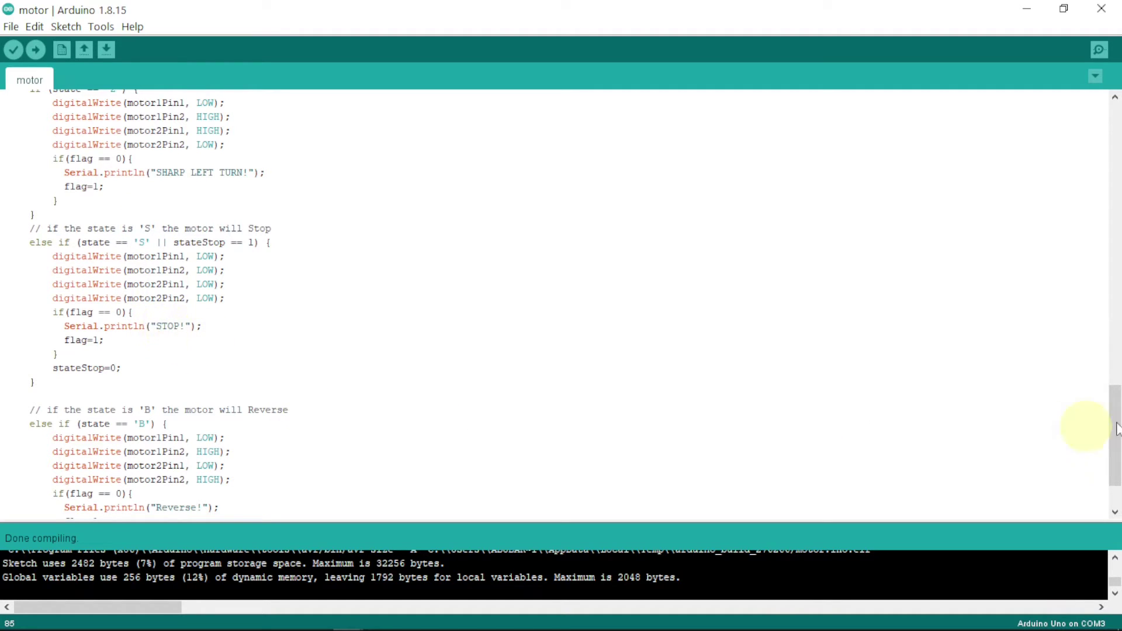
drag(1117, 429, 1117, 470)
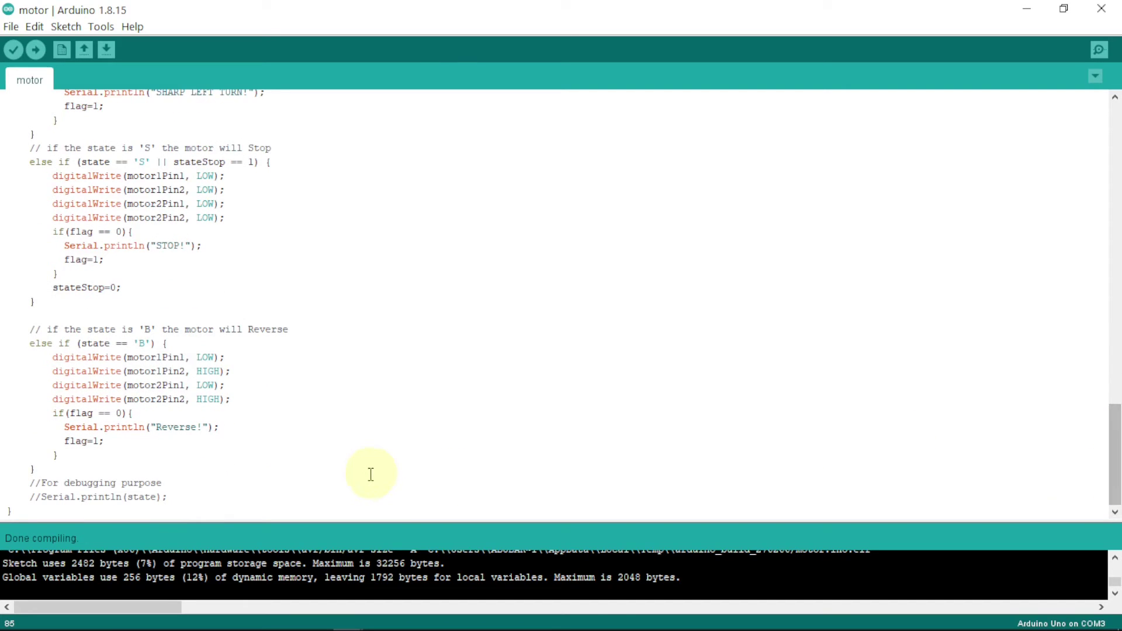
double_click(148, 329)
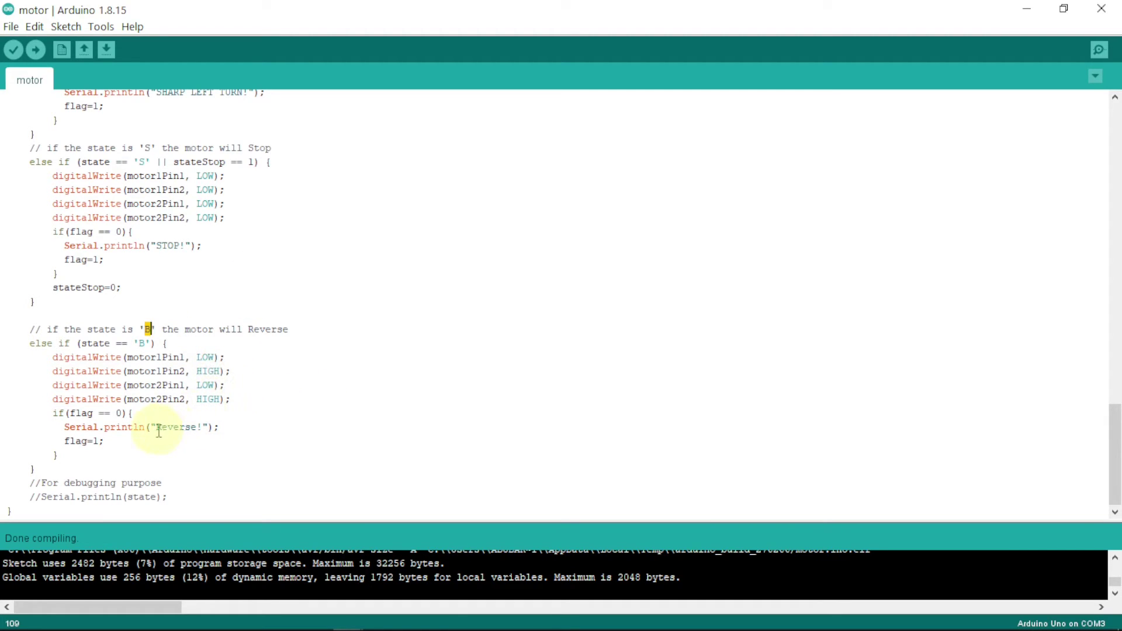
drag(156, 428, 261, 435)
click(278, 422)
Verify the sketch, enlarge the console and select the motor.ino.hex path in the output.
drag(1114, 469, 1117, 491)
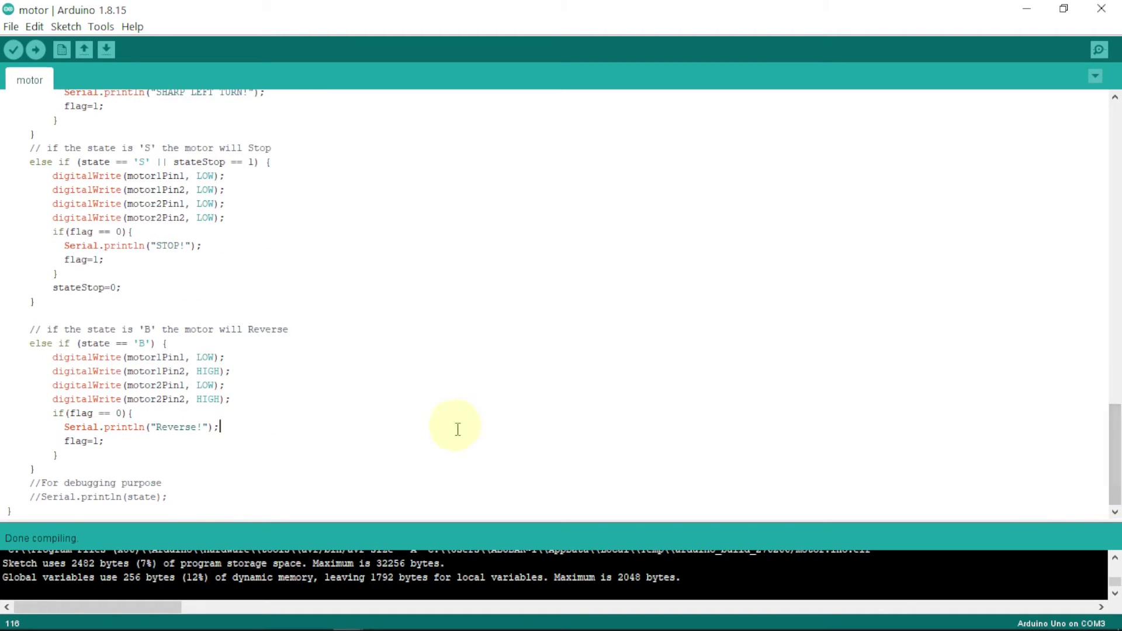
click(14, 51)
drag(426, 524, 426, 347)
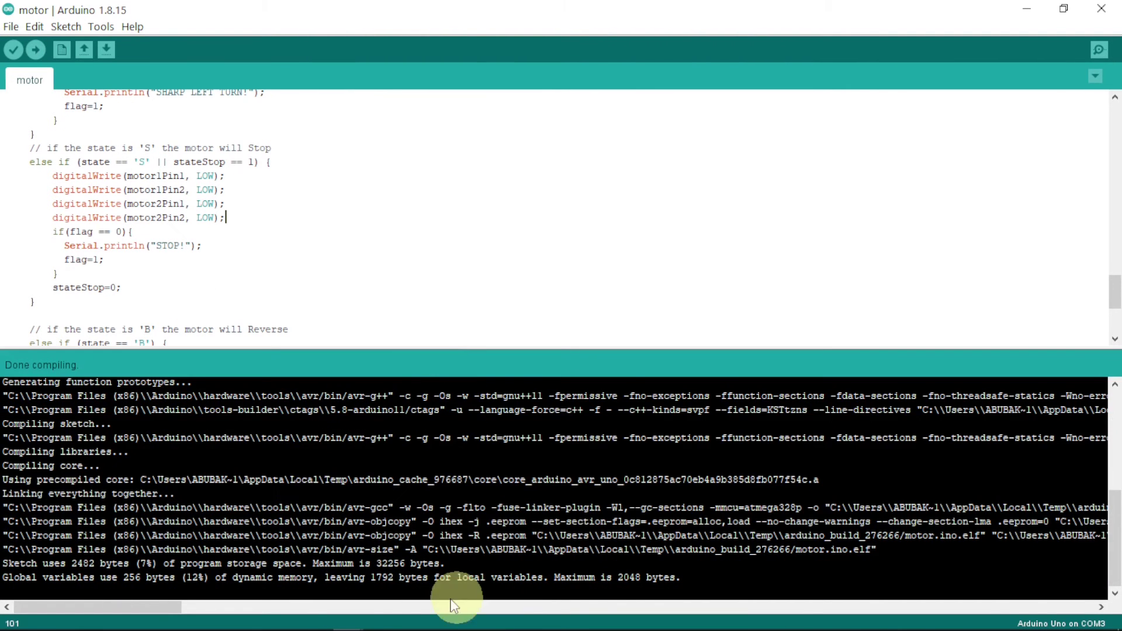
drag(89, 606, 190, 607)
drag(374, 533, 534, 547)
drag(805, 543, 831, 533)
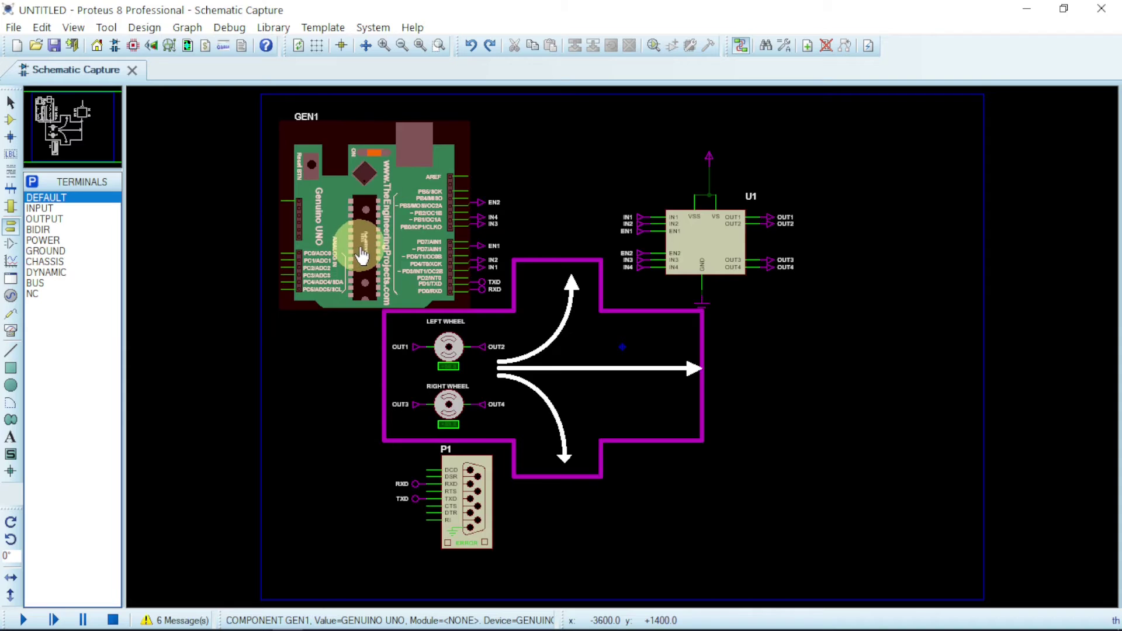
Replace GEN1's Program File with the pasted motor.ino.hex path and confirm.
double_click(366, 236)
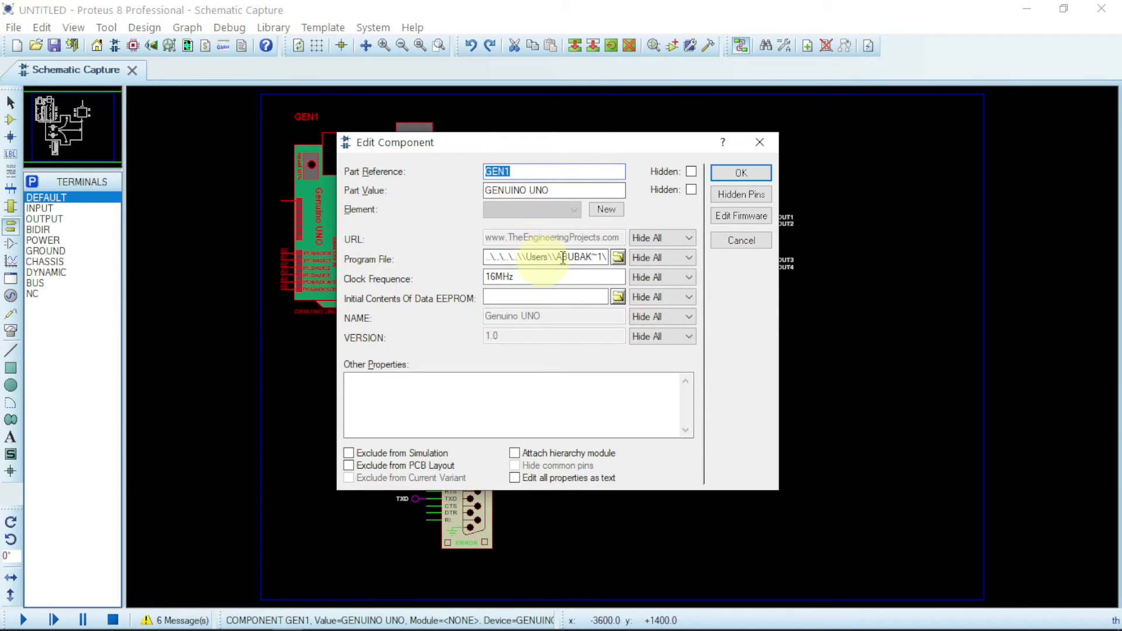
key(ctrl+a)
key(ctrl+v)
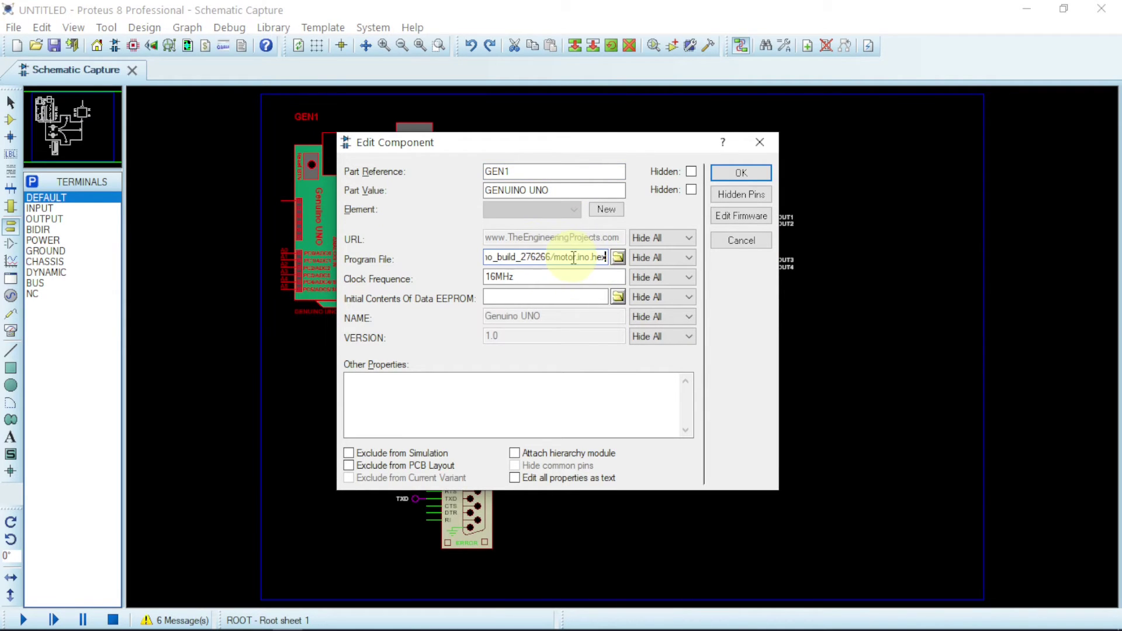
click(734, 175)
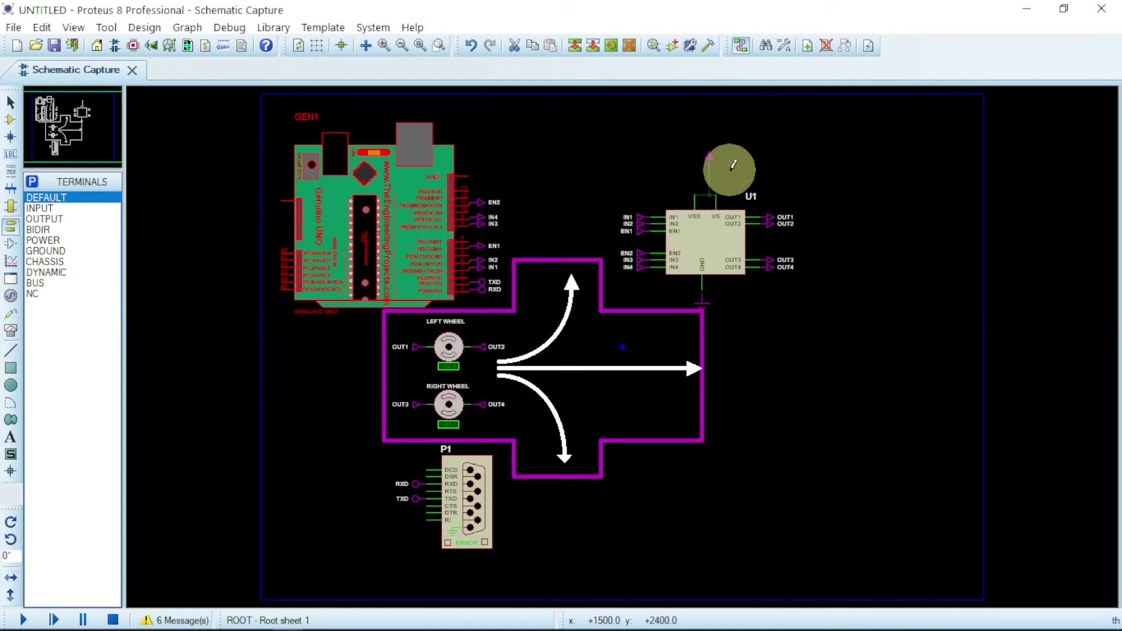
click(486, 309)
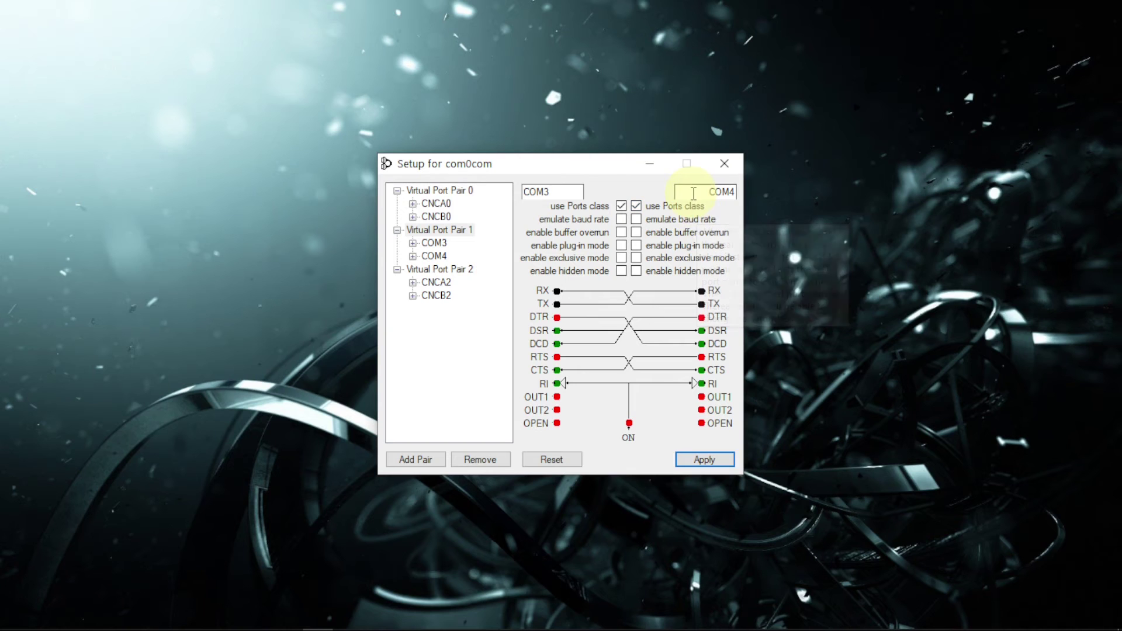
Select Virtual Port Pair 1 (COM3/COM4) and apply its settings.
click(429, 230)
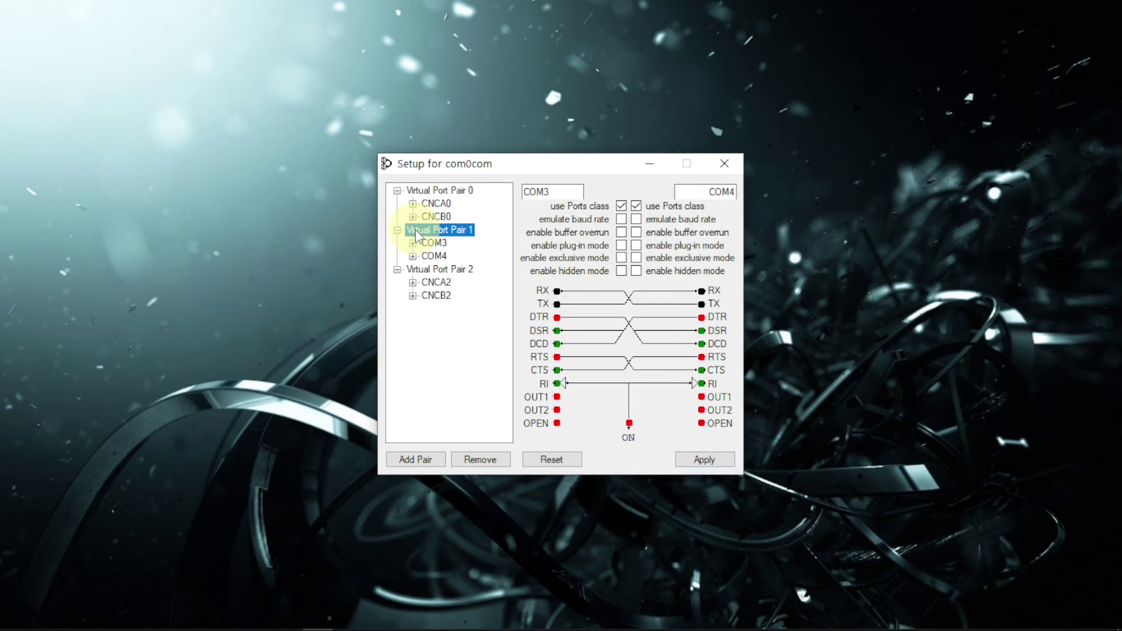
click(709, 459)
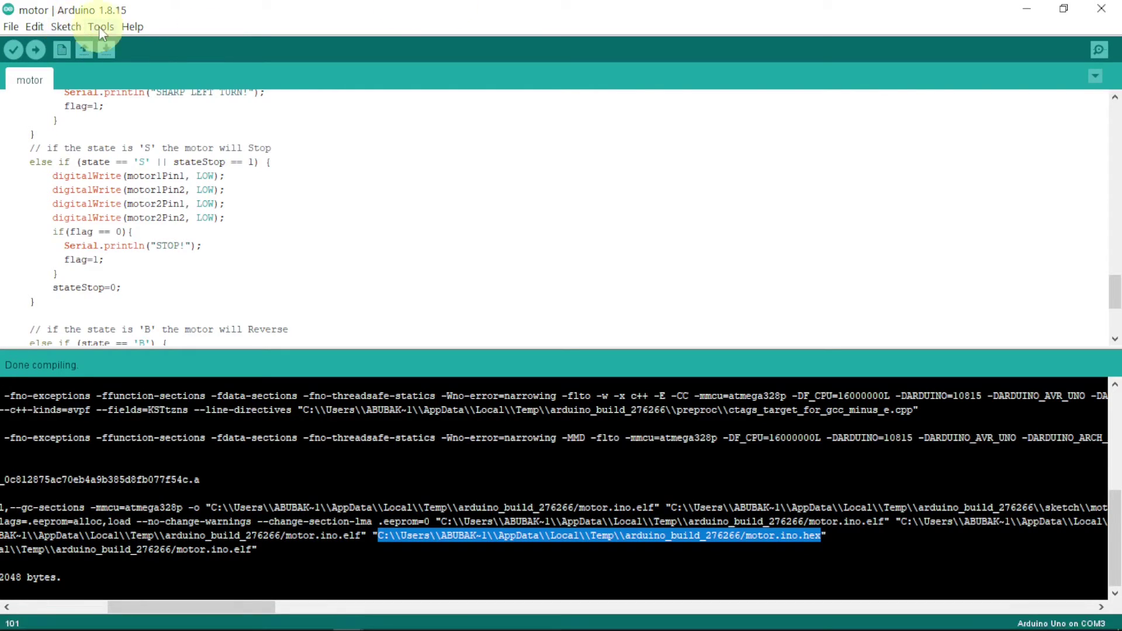
Keep COM3 selected under Tools > Port.
click(102, 27)
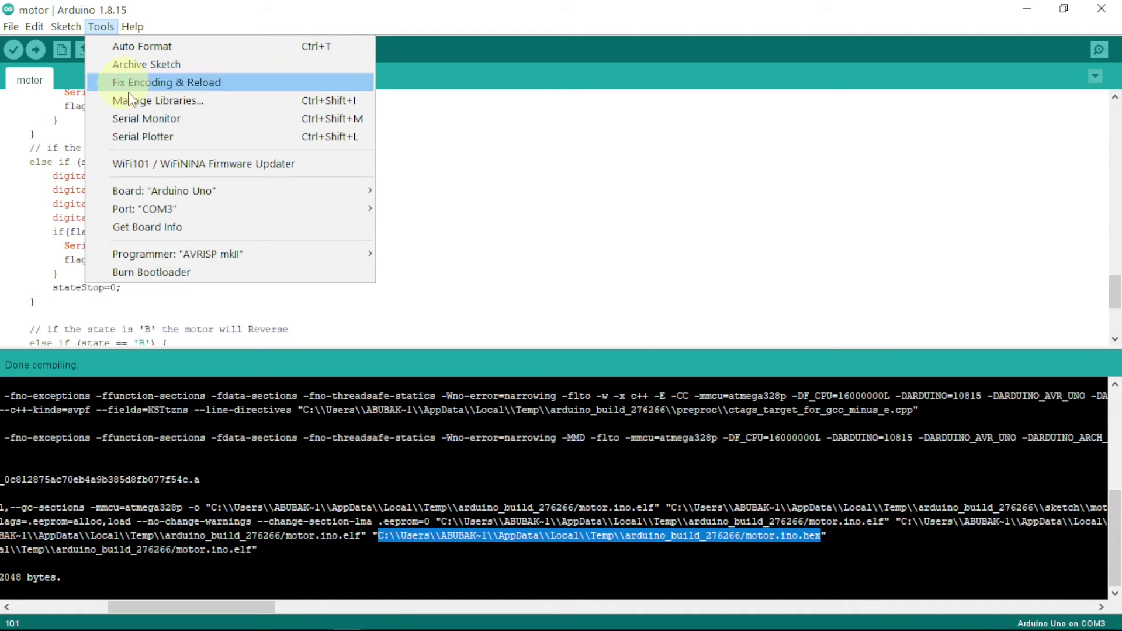
mouse_move(170, 211)
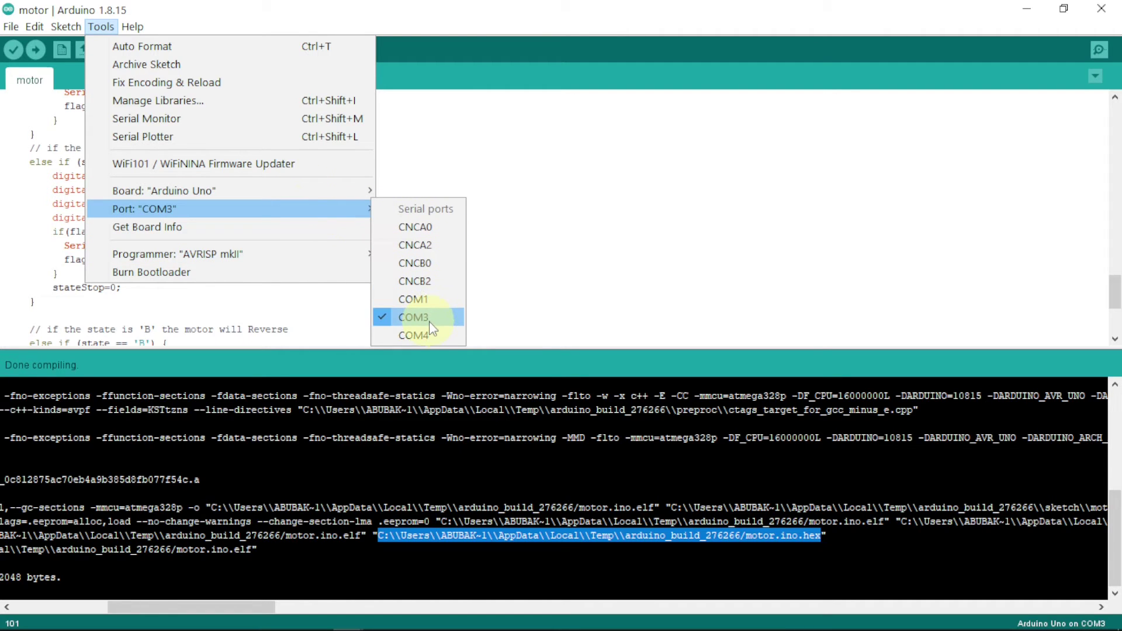
click(413, 317)
Open the COM3 serial monitor, then set COMPIM P1 to physical port COM4 at 9600 baud.
click(1099, 50)
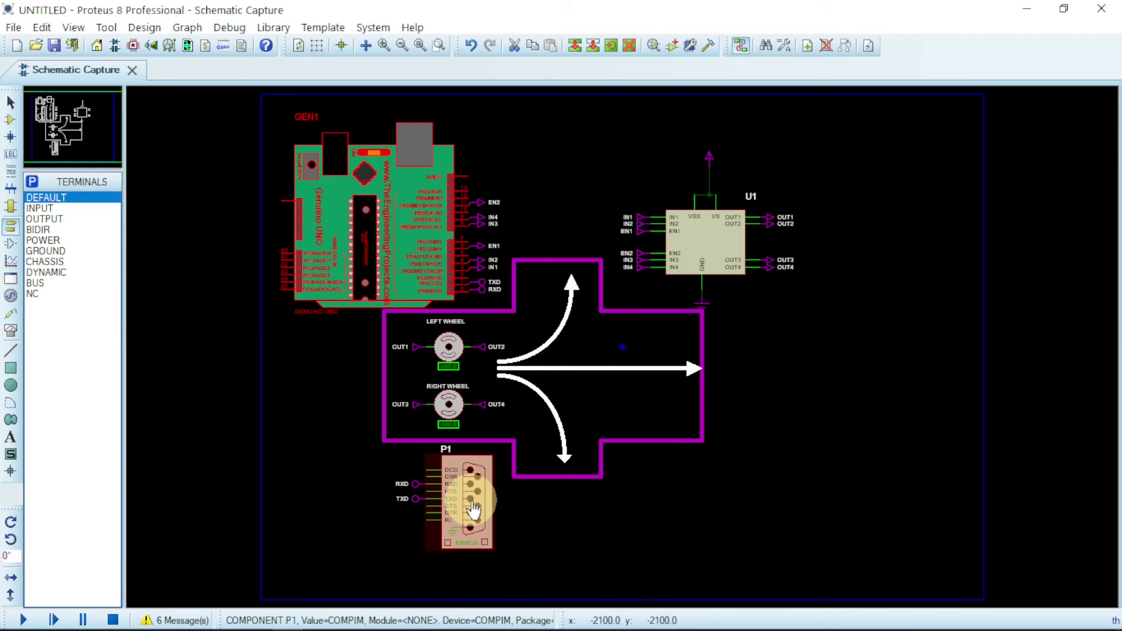
double_click(474, 510)
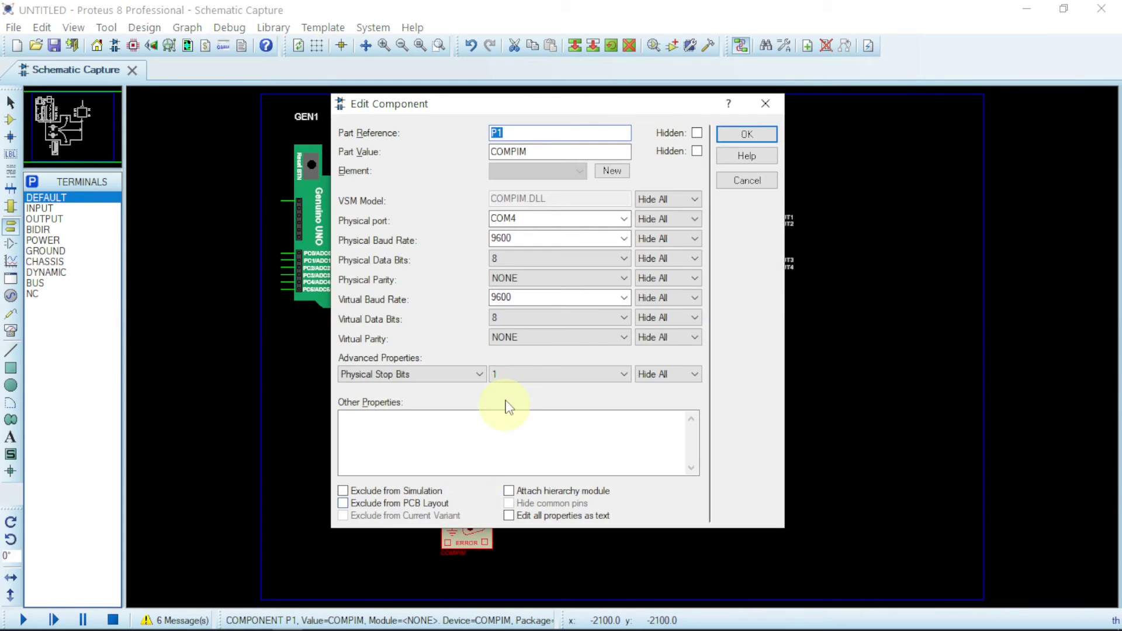
click(620, 221)
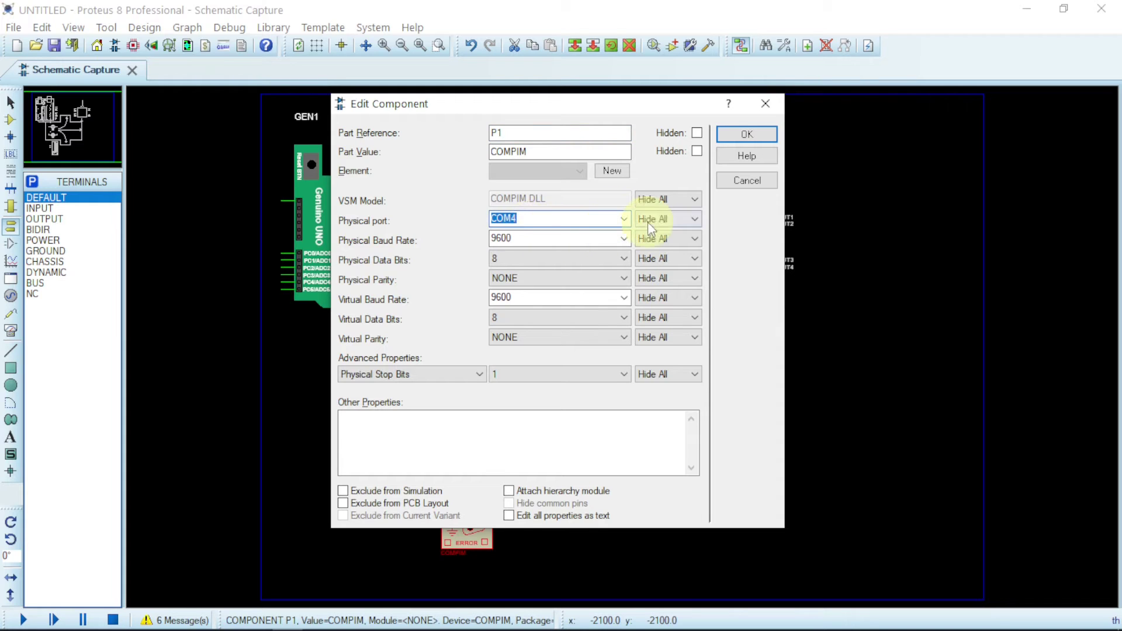
click(624, 228)
click(624, 220)
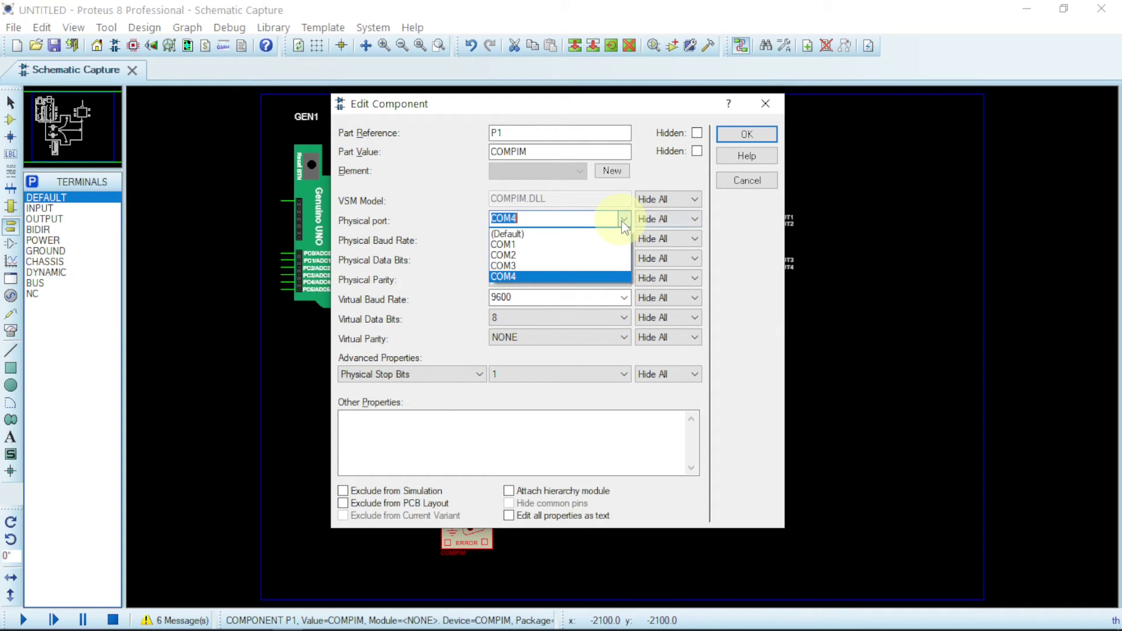
click(577, 278)
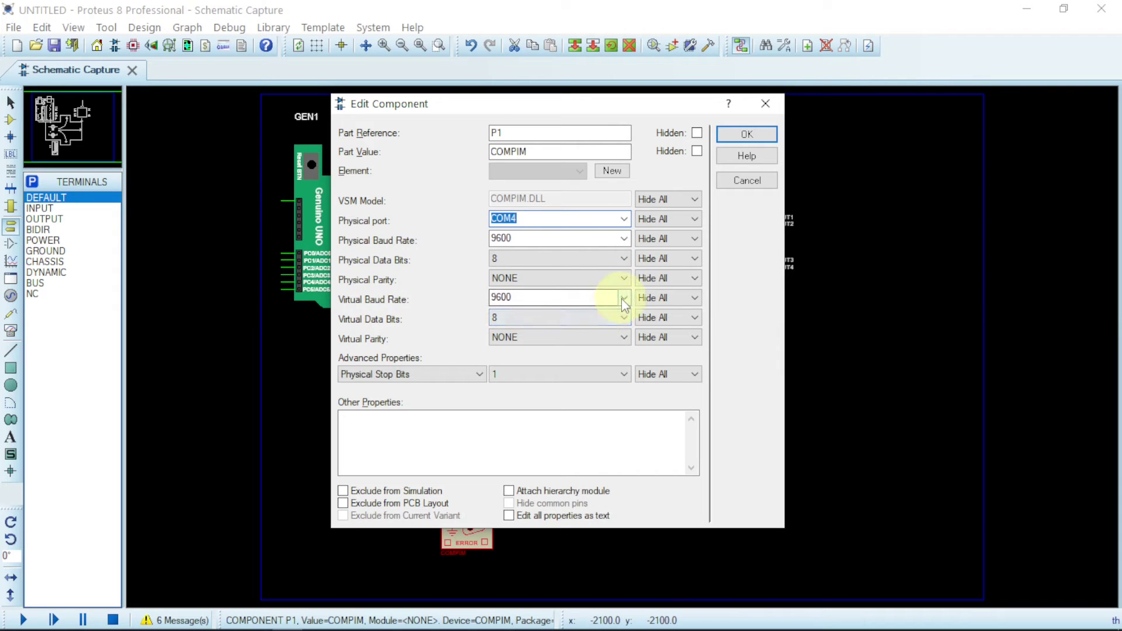
click(747, 135)
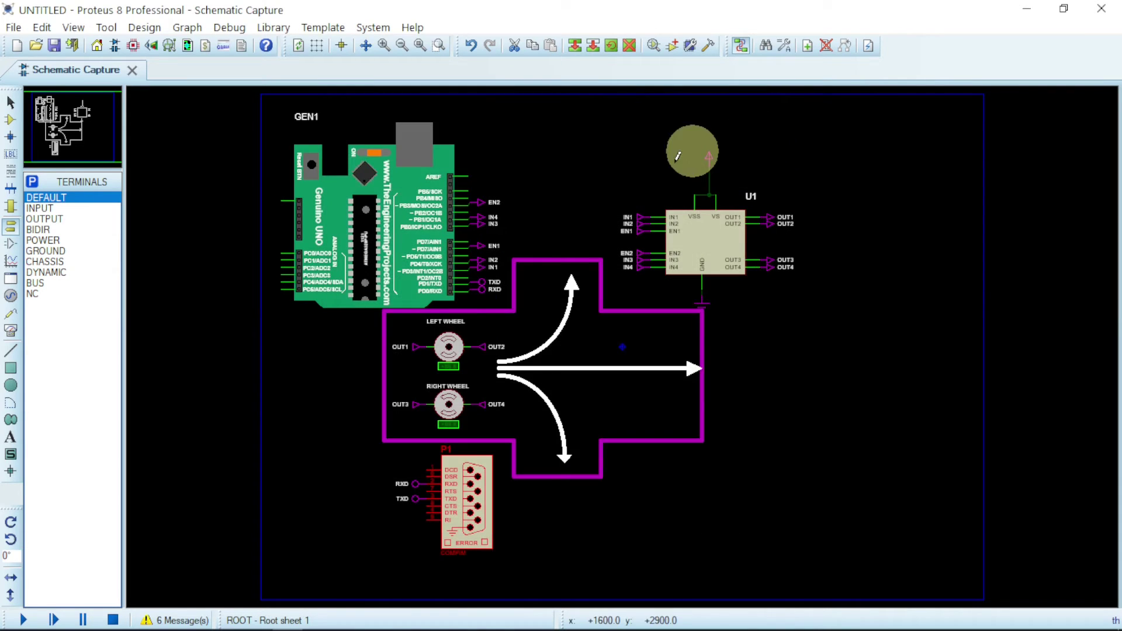
Restore Proteus, place the narrowed steering diagram under the COM3 monitor, and zoom onto the motors.
click(1065, 10)
key(alt+Tab)
drag(302, 351, 436, 363)
drag(662, 16, 188, 243)
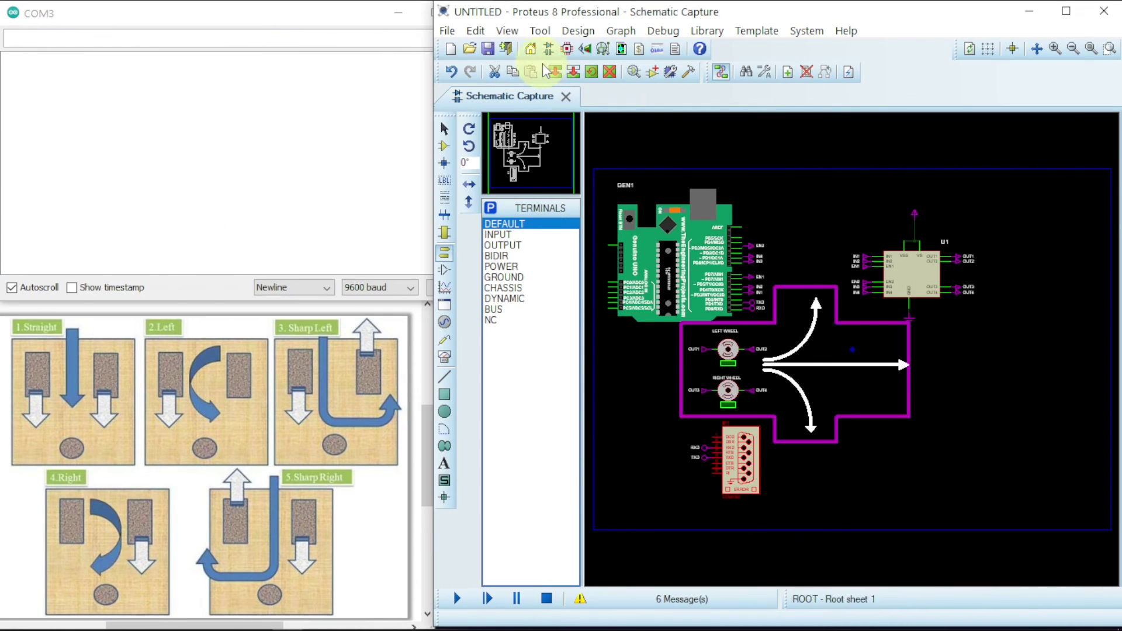
click(1055, 48)
scroll(795, 561, left, 3)
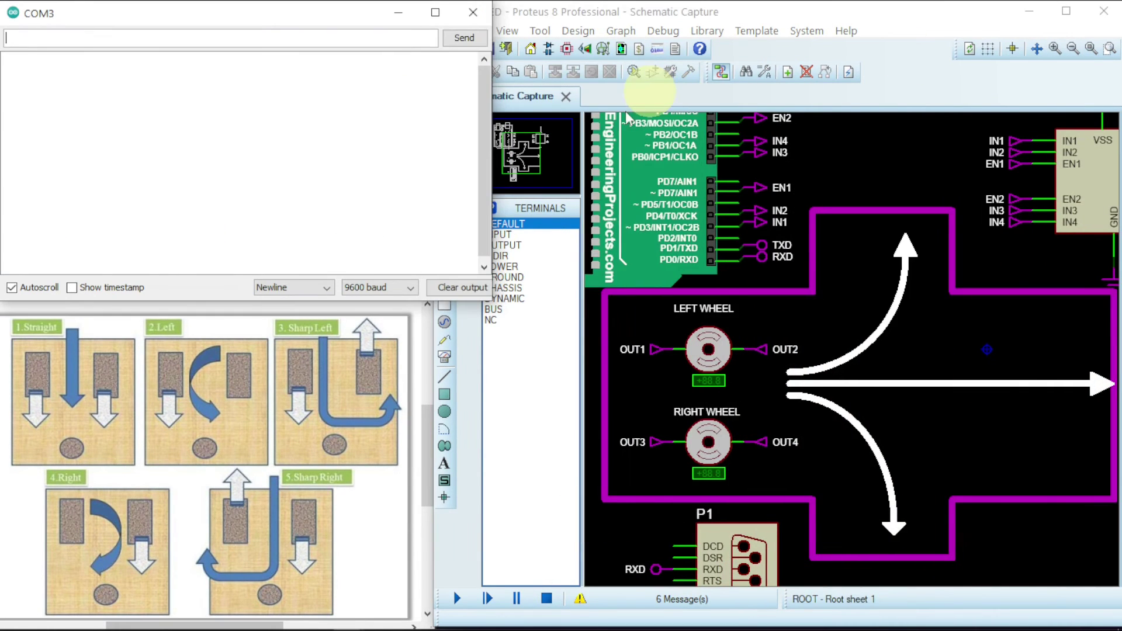
Run the simulation and send F from COM3 so both wheels spin forward.
click(458, 599)
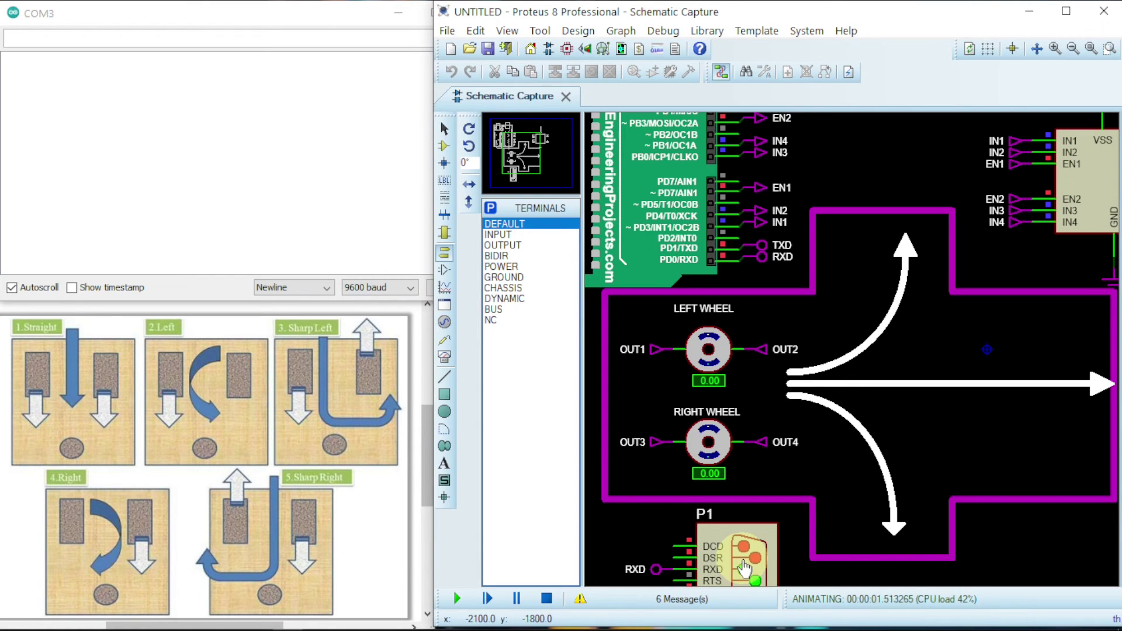
click(198, 37)
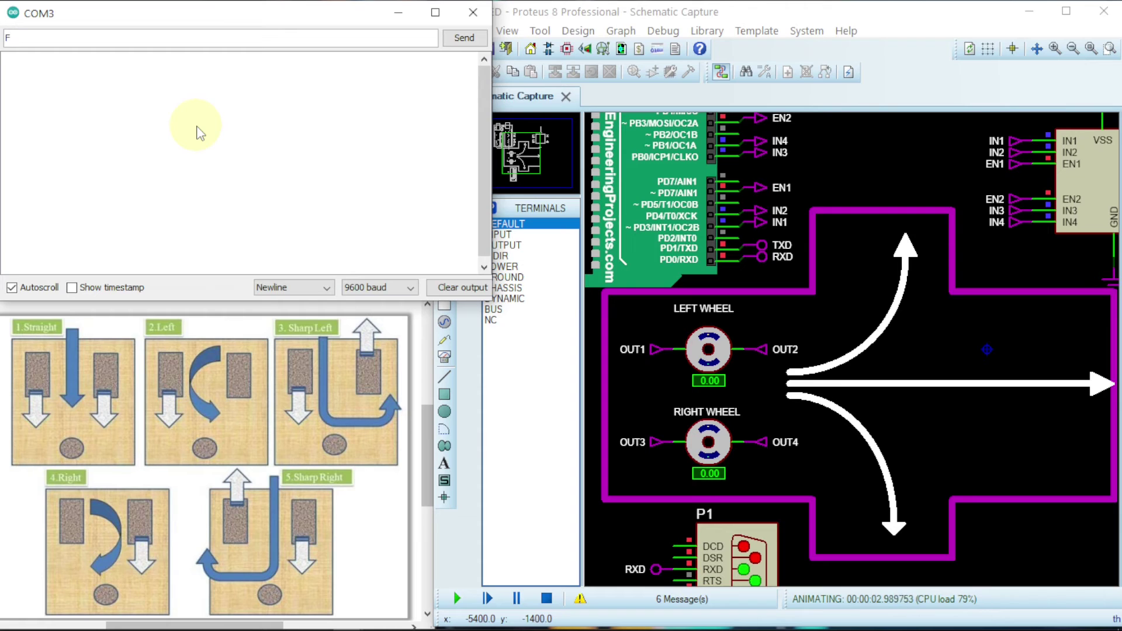
key(Return)
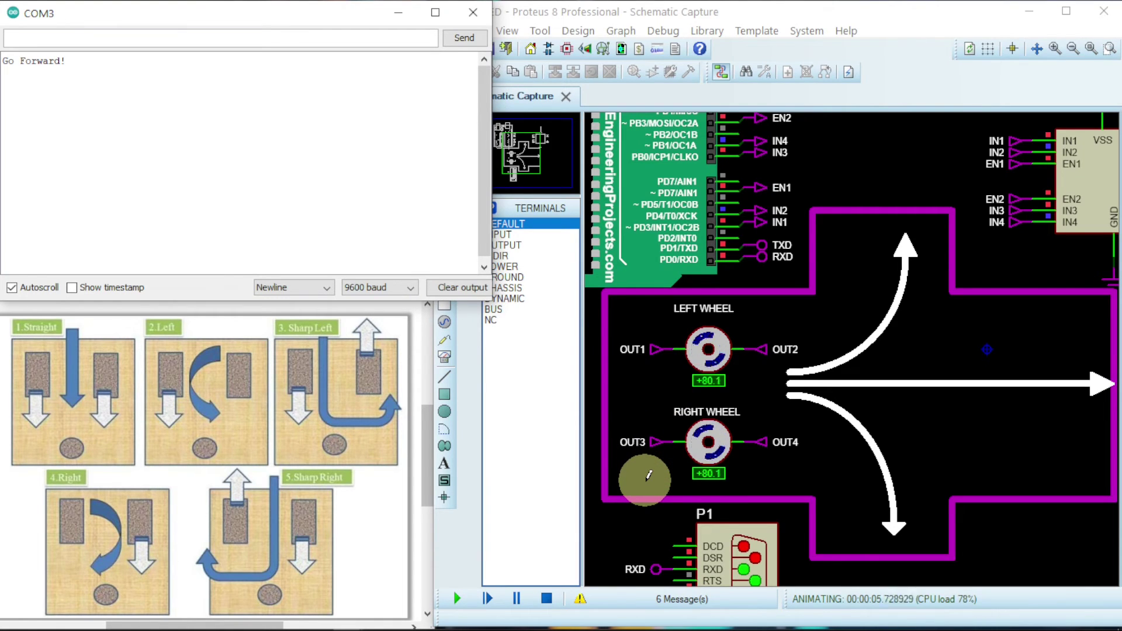
click(15, 37)
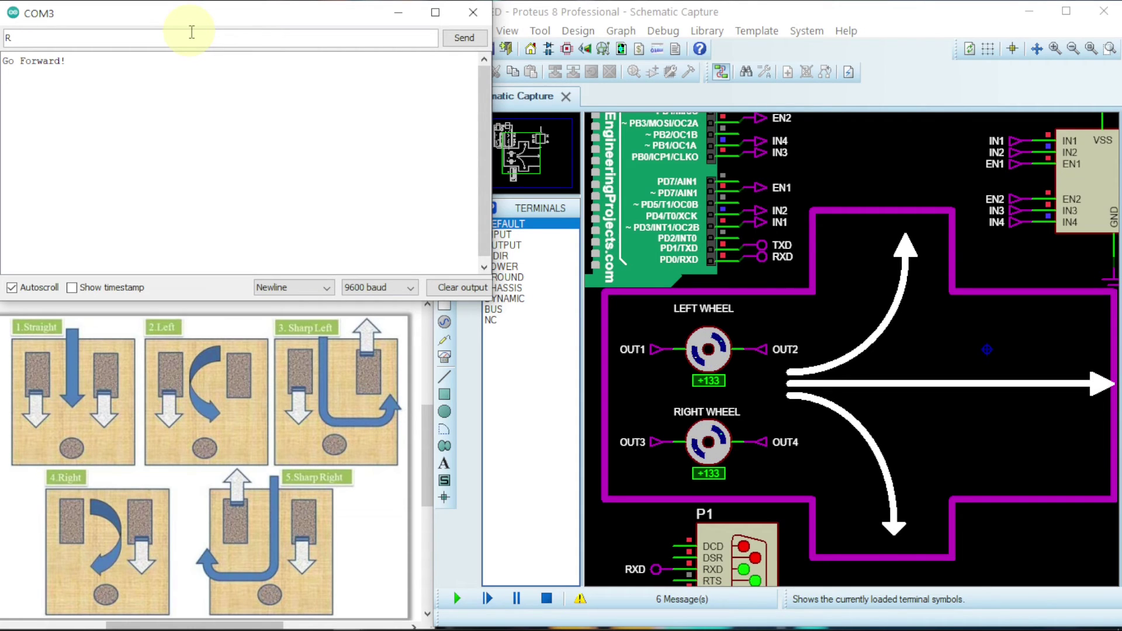
Send R, then 1, from the serial monitor to turn right, then sharply right (left wheel +183, right -84.9).
key(Return)
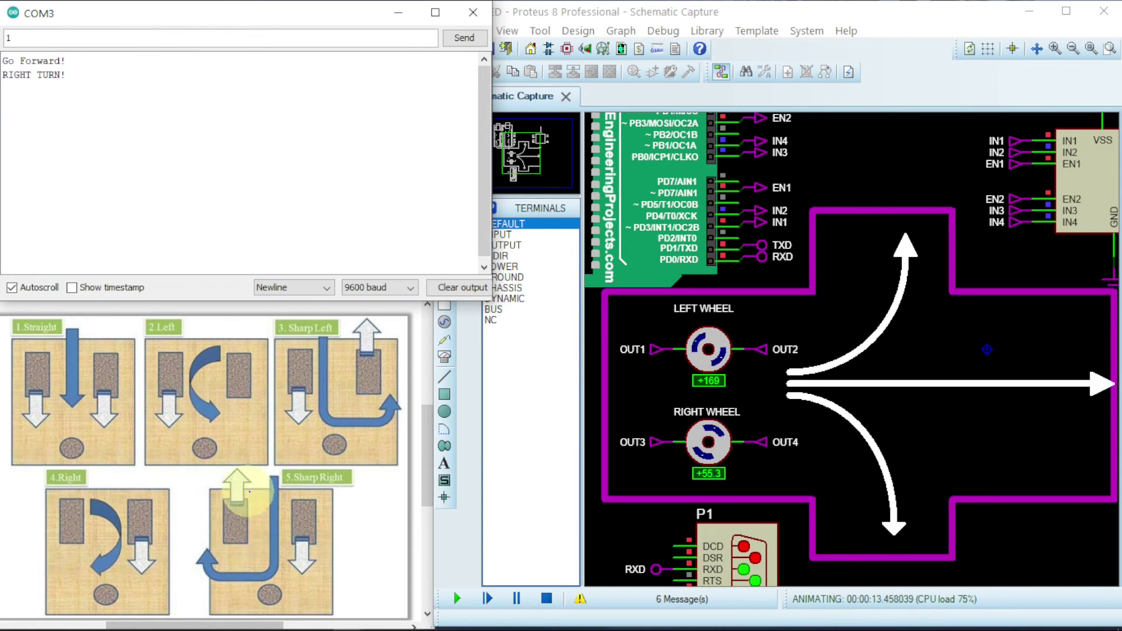
key(Return)
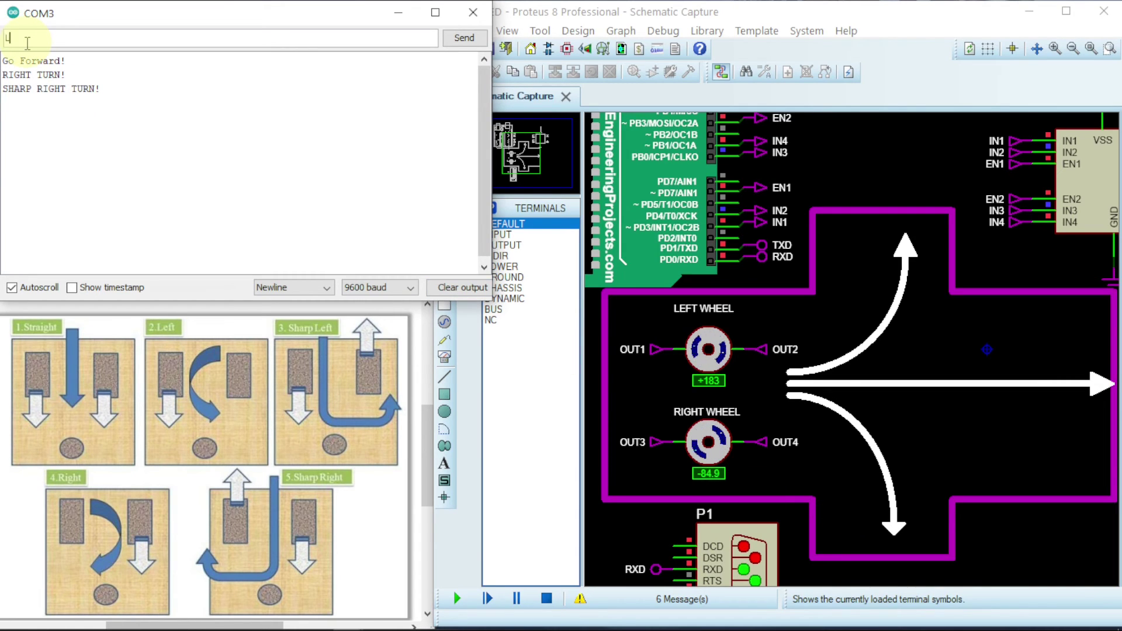
Send L, then 2, for LEFT TURN! and SHARP LEFT TURN! (left wheel -31.2, right +138).
key(Return)
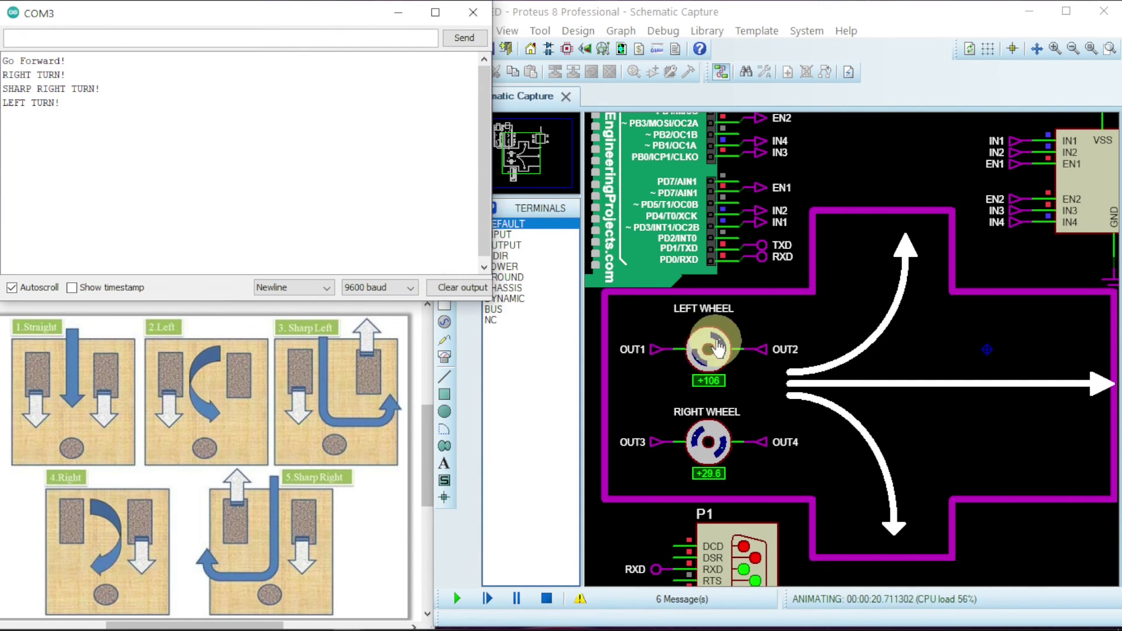
click(674, 356)
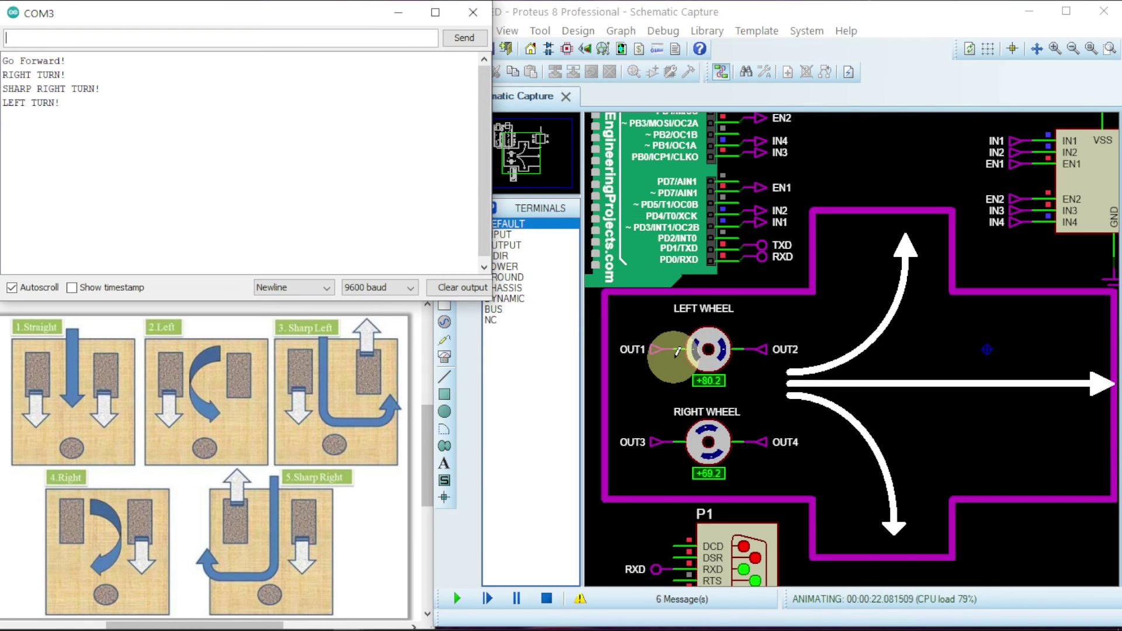
click(47, 37)
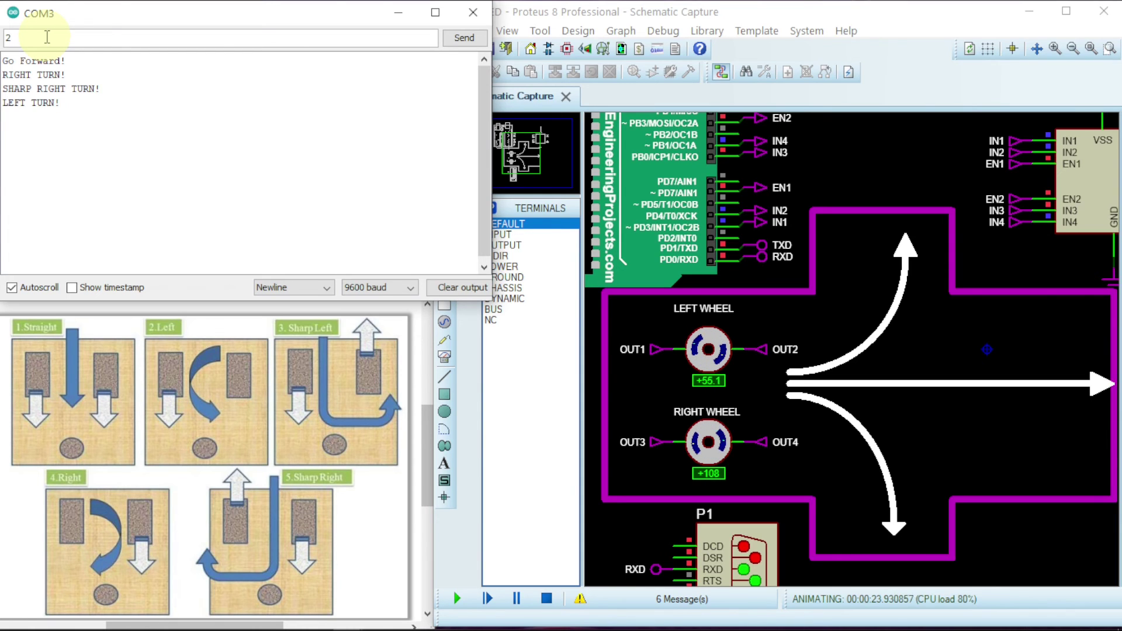
text(2)
key(Return)
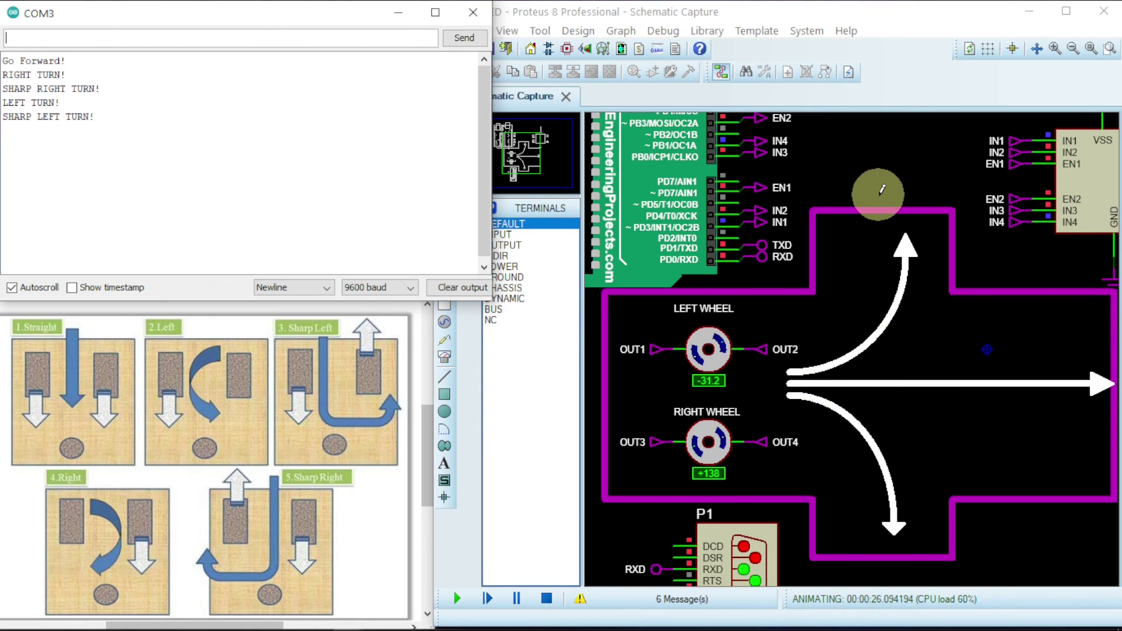
Send S, then B, in the COM3 monitor to get STOP! and Reverse!
click(43, 40)
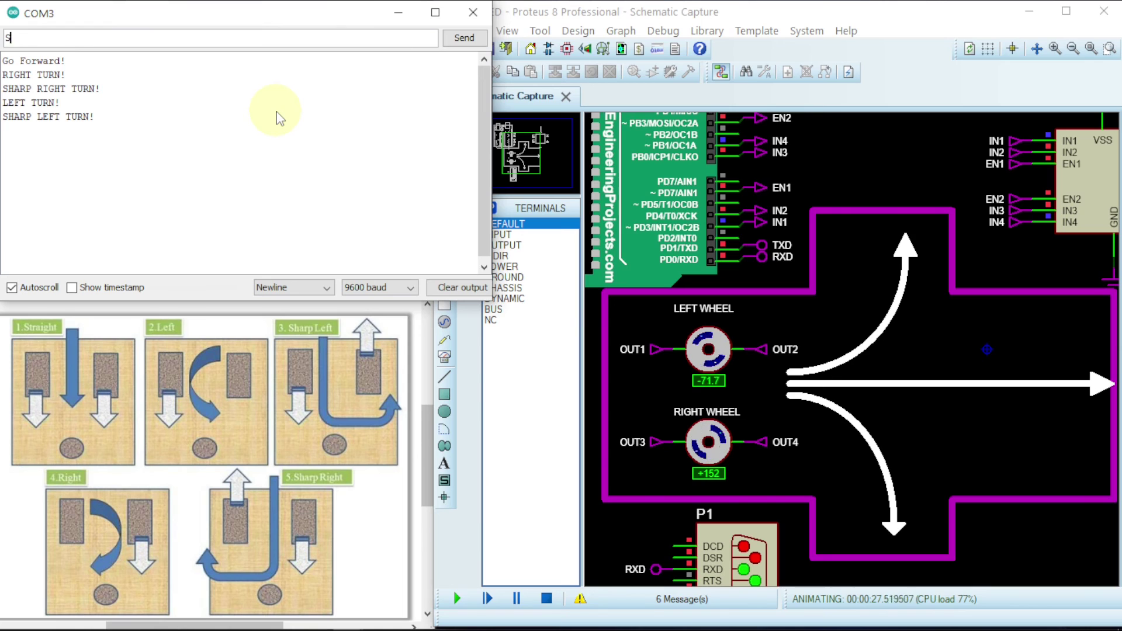
text(S)
key(Return)
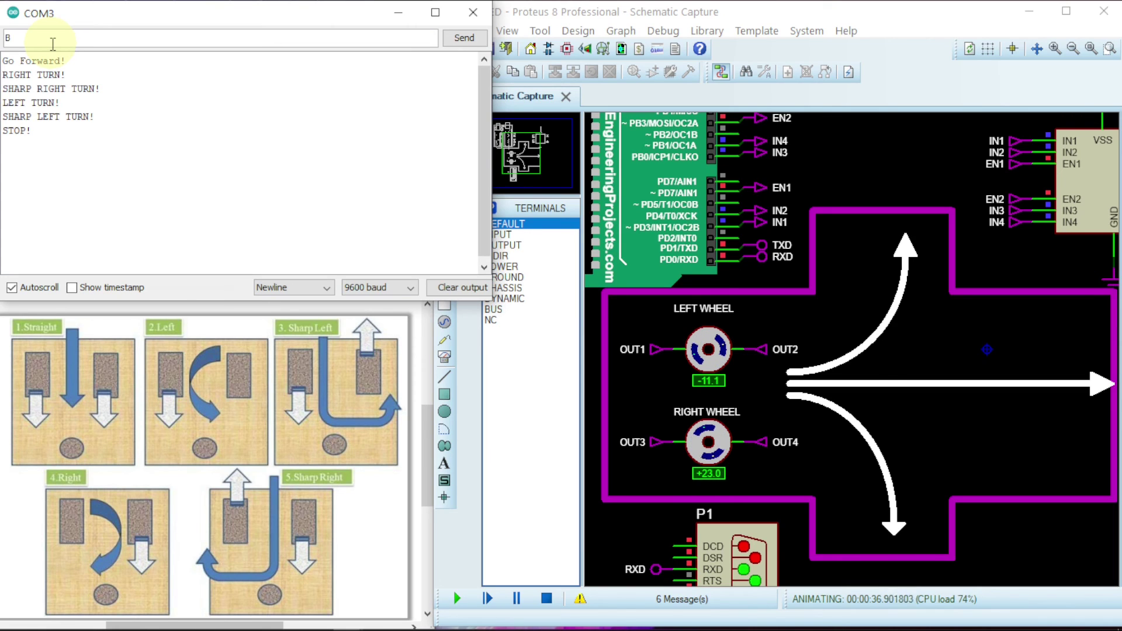
key(Return)
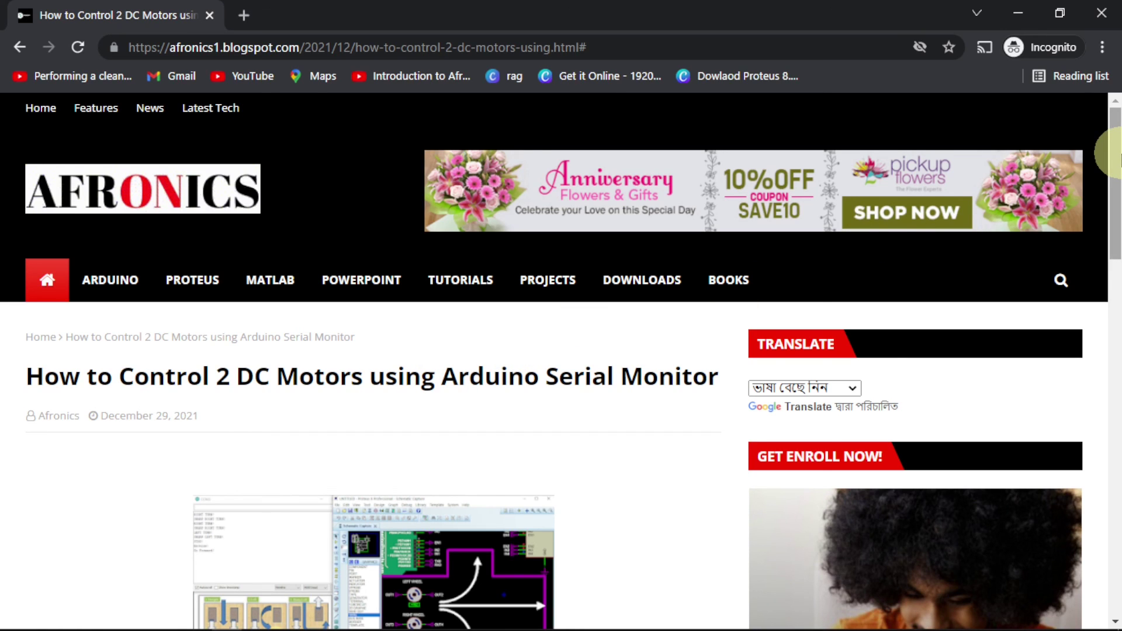
Return to the Afronics DC-motors article and follow its 'Thanks! Now Click To Download' link.
drag(1118, 153, 1118, 356)
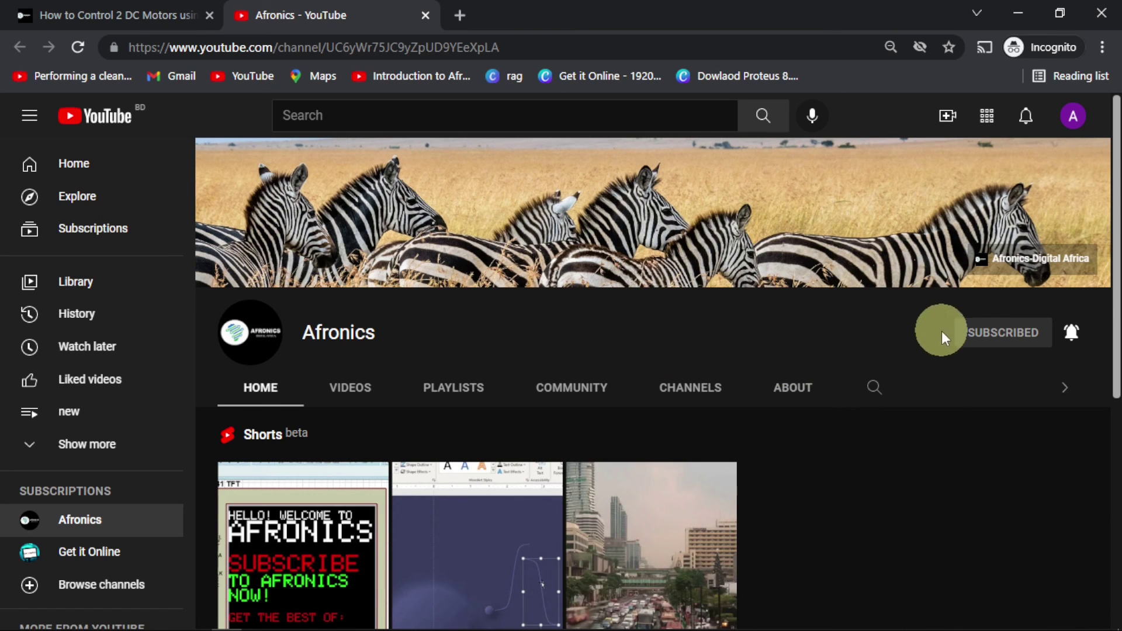
click(162, 17)
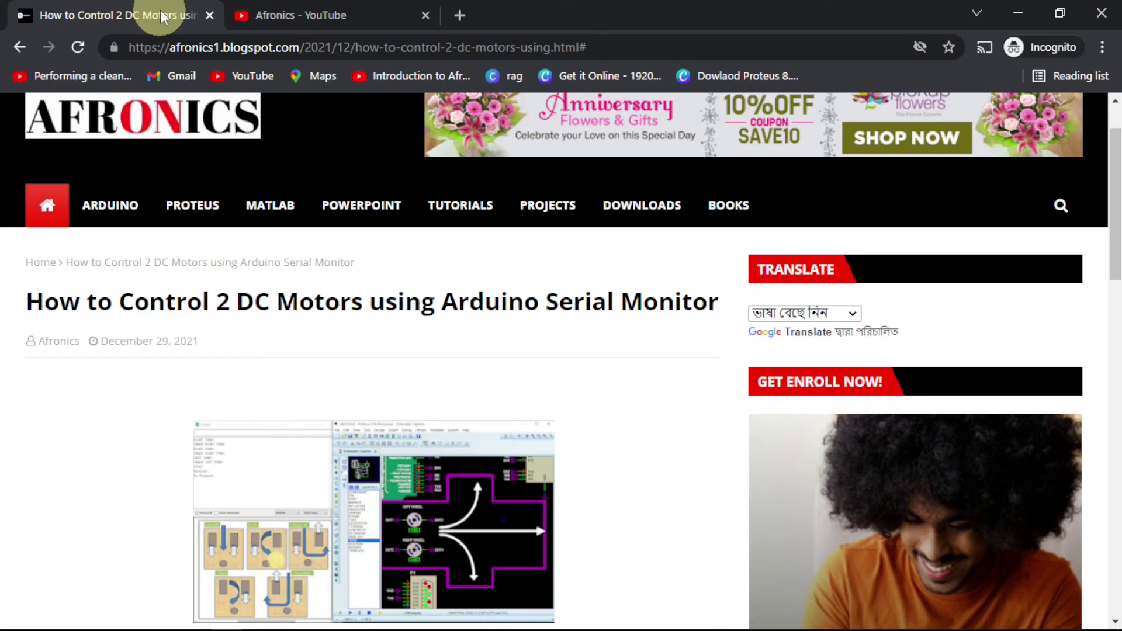
drag(1116, 196, 1116, 418)
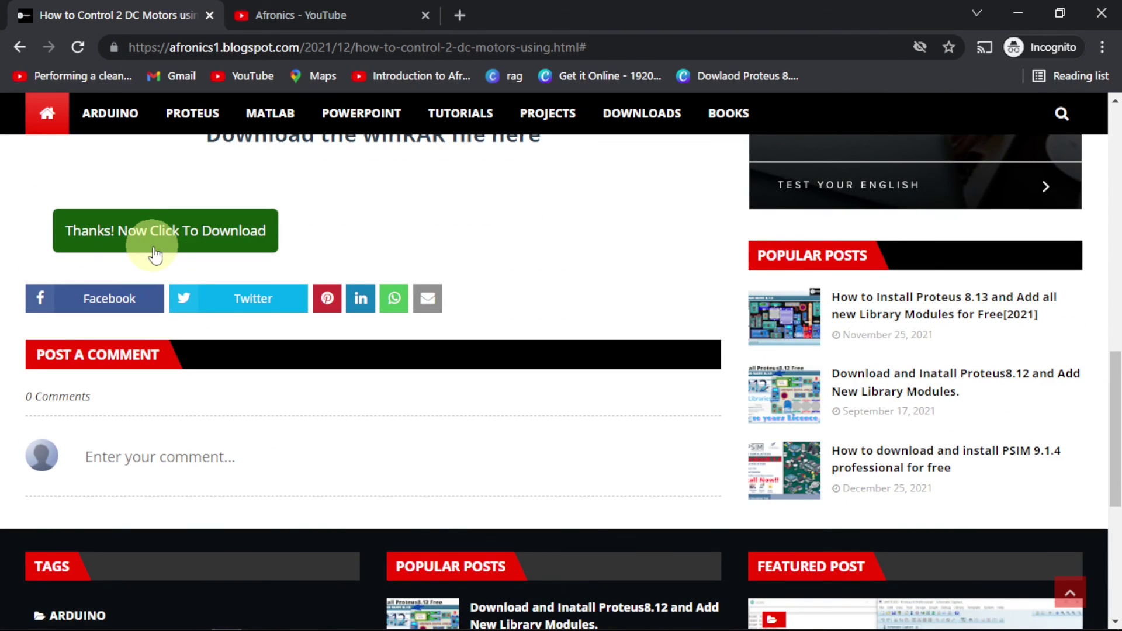
click(210, 234)
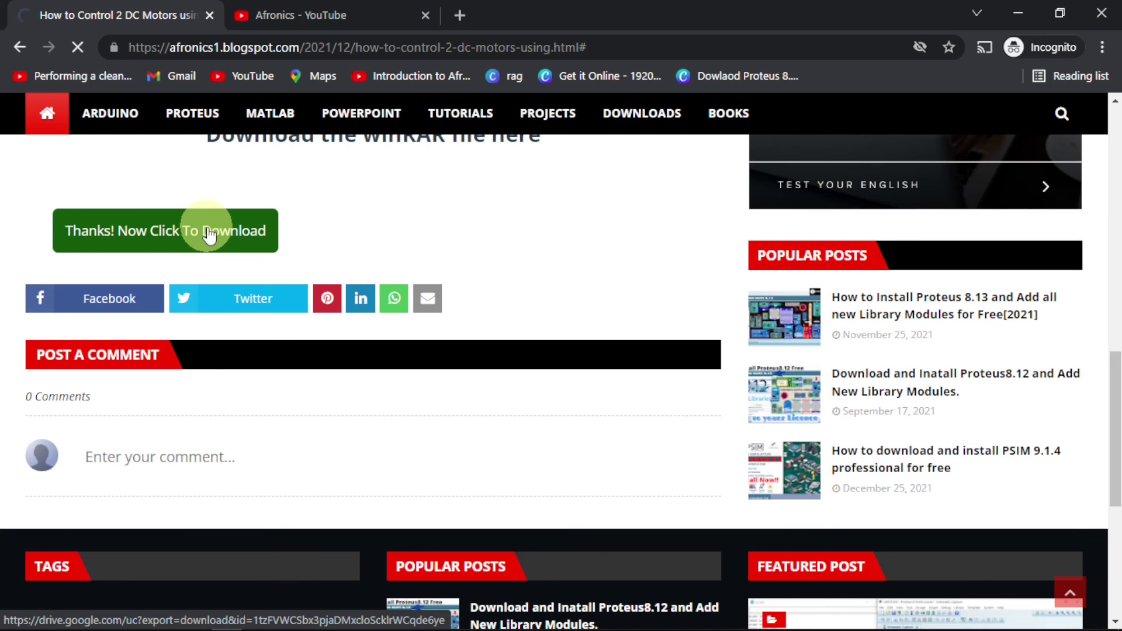